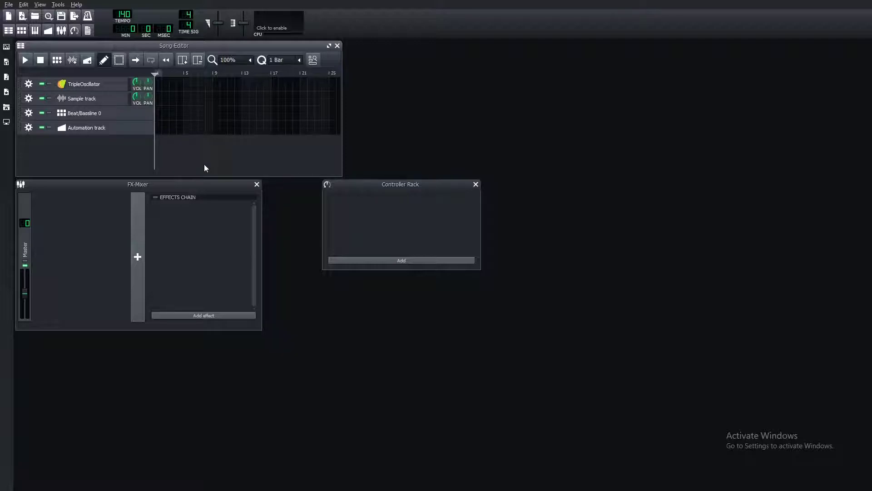
Step: Remove the TripleOscillator, automation and sample tracks from the song, and close the Controller Rack and FX-Mixer windows
click(28, 85)
click(54, 107)
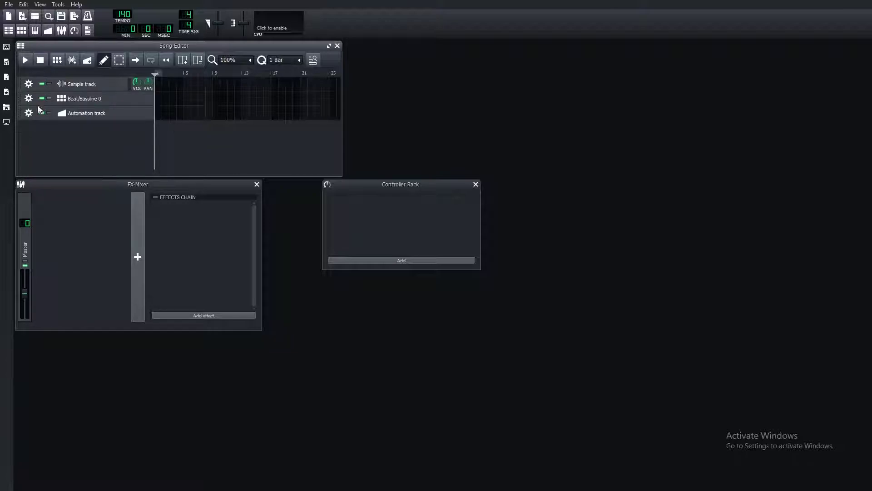
click(28, 113)
click(54, 136)
click(28, 84)
click(46, 107)
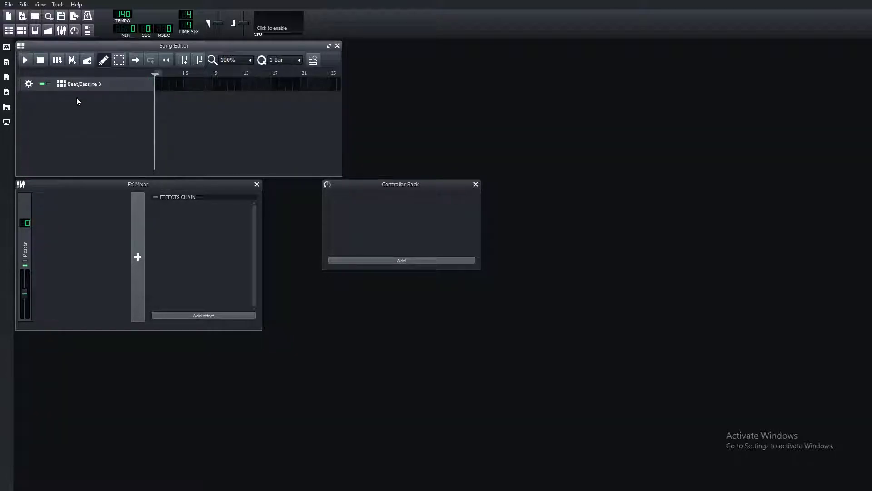
click(476, 184)
click(258, 185)
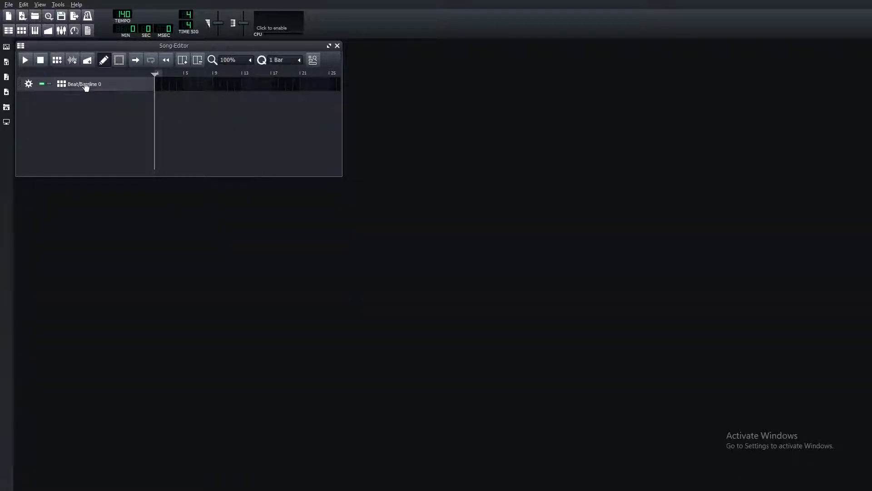
Step: Open the Beat/Bassline 0 editor and remove its Kicker track
click(85, 84)
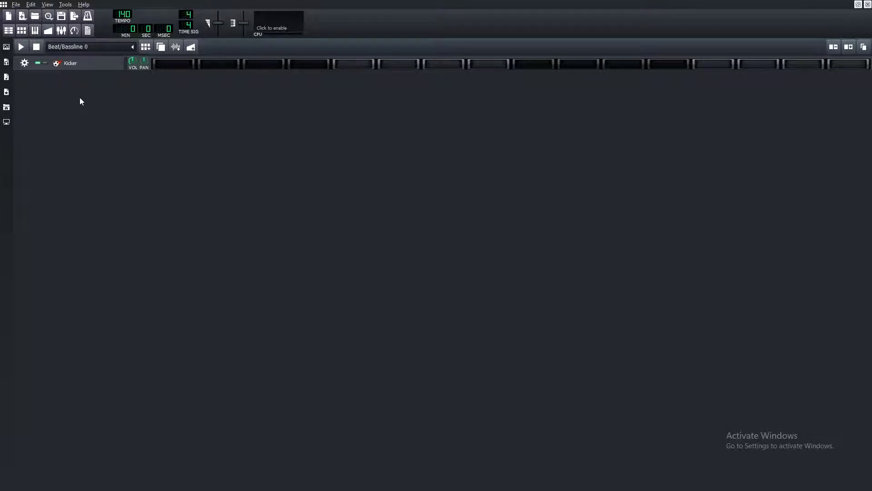
click(24, 63)
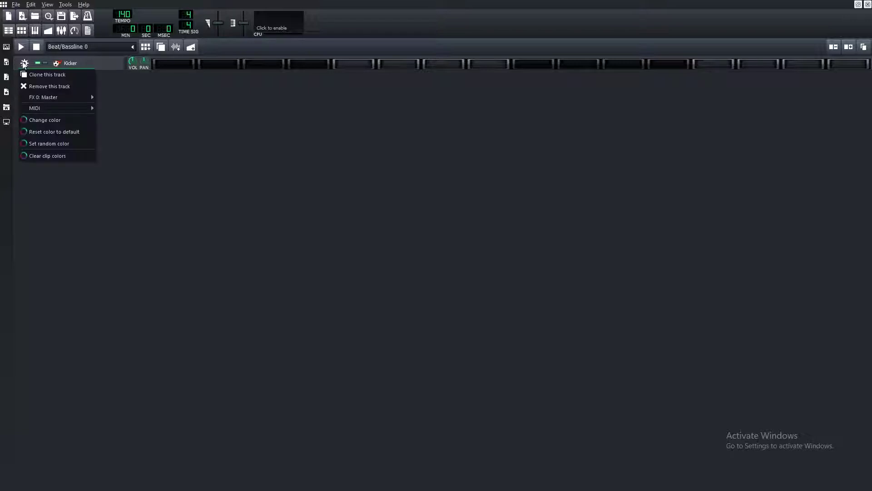
click(58, 87)
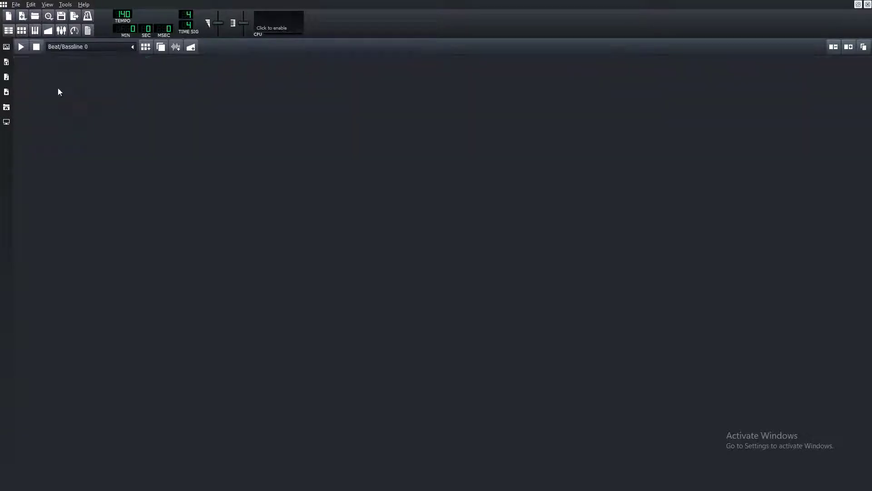
Step: Add a VeSTige instrument track to Beat/Bassline 0 and set its base note to C5
click(7, 47)
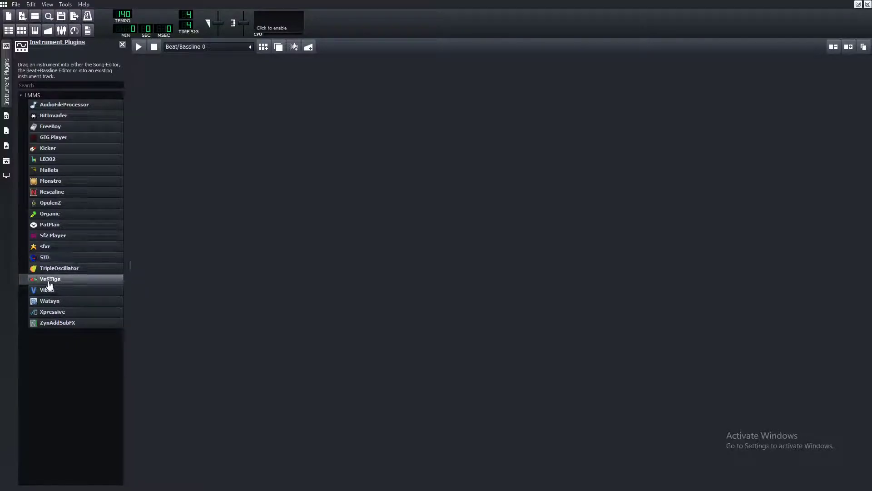
drag(46, 285, 193, 207)
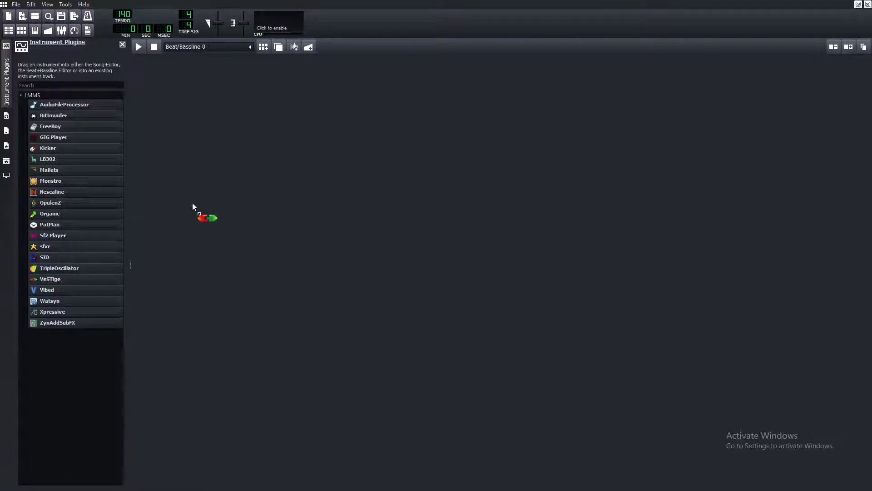
drag(214, 107, 211, 102)
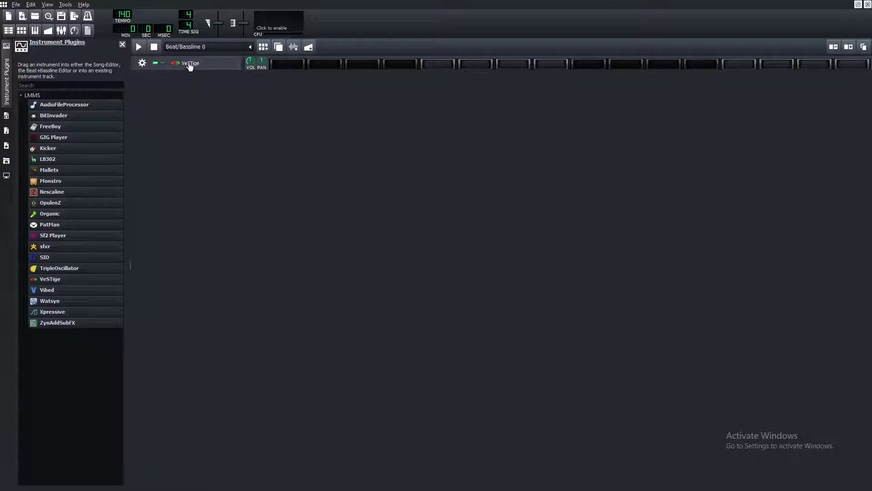
click(189, 66)
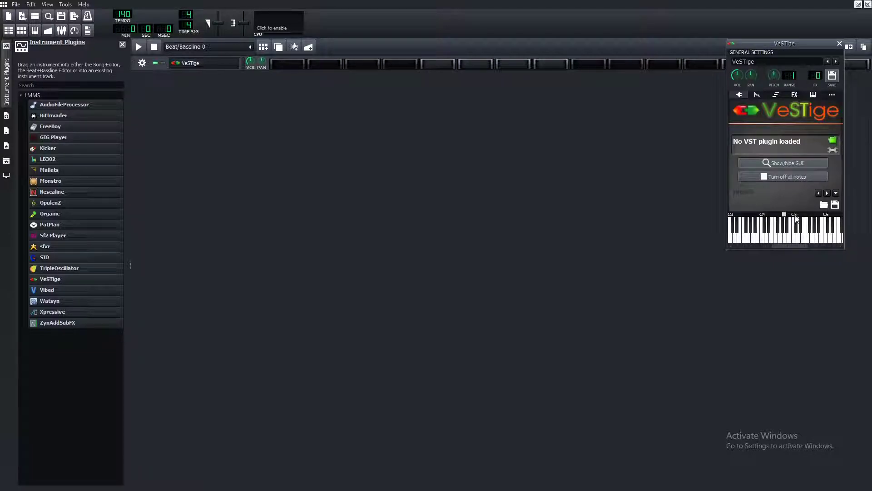
click(794, 217)
Step: Load the VST plugin Synth1 VST64.dll from the LMMS plugins\32 folder into VeSTige and close the plugin windows
click(833, 142)
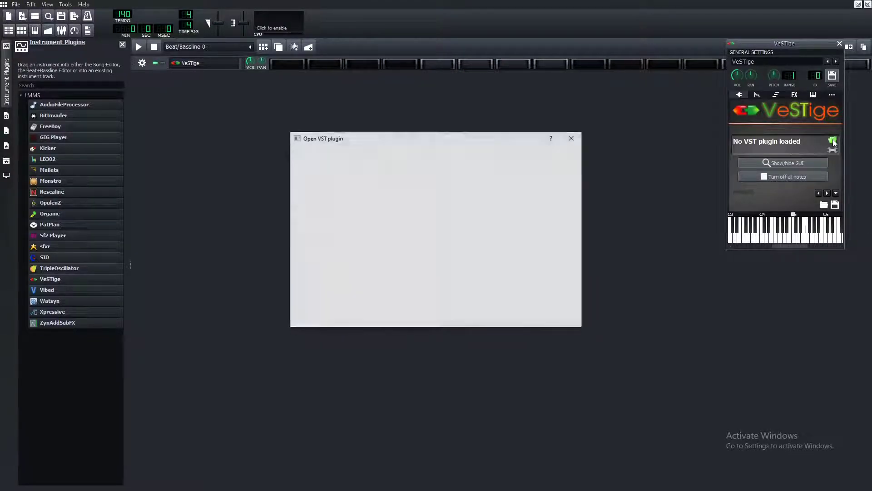
scroll(424, 238, down, 3)
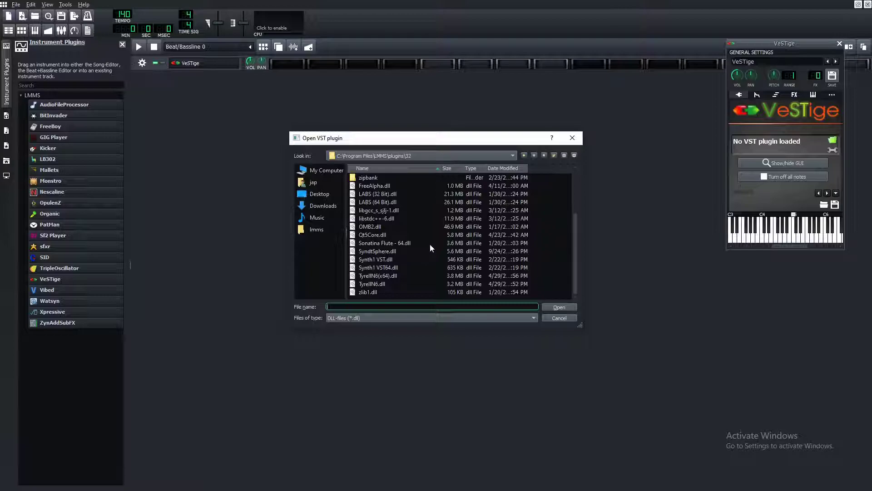
scroll(422, 244, up, 2)
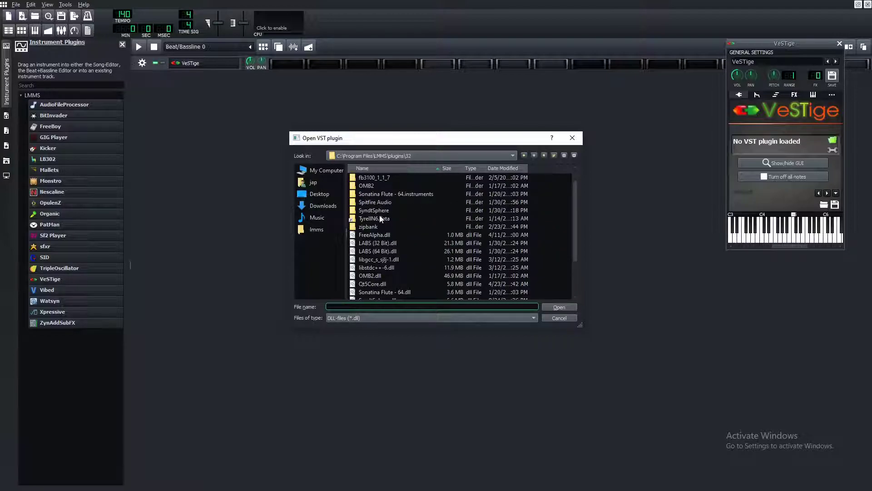
scroll(381, 218, down, 2)
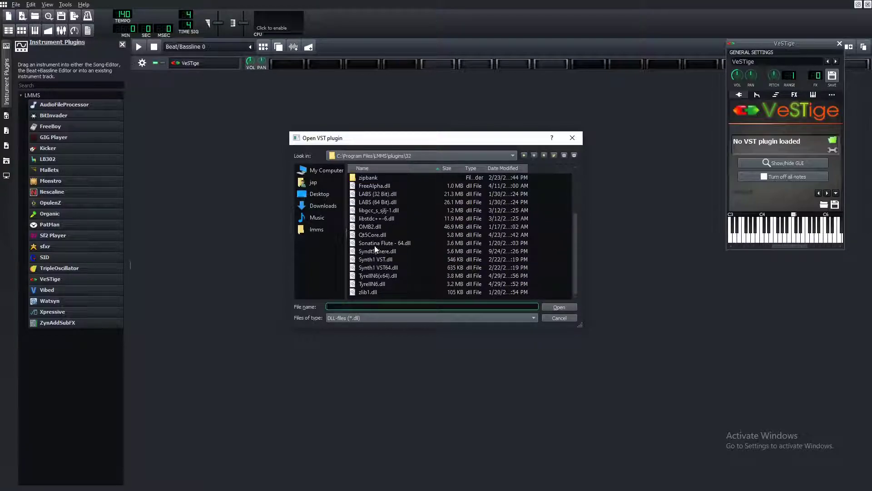
scroll(401, 233, up, 3)
scroll(409, 241, down, 1)
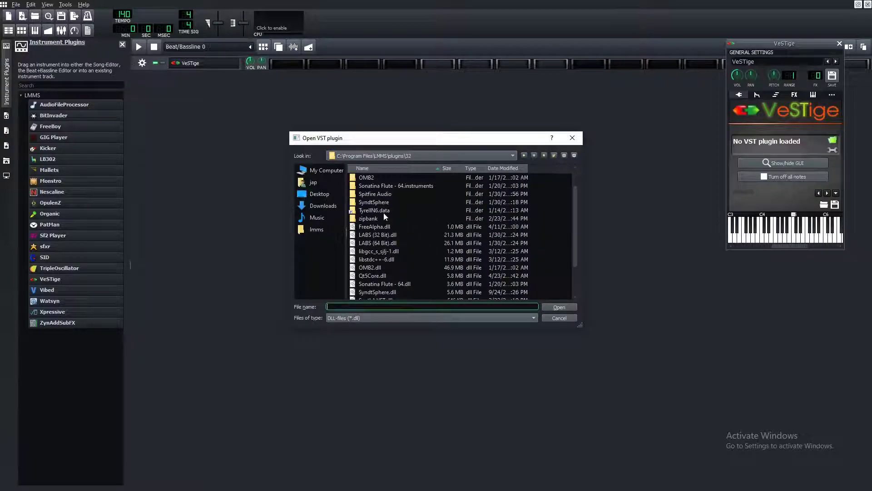
scroll(395, 253, down, 2)
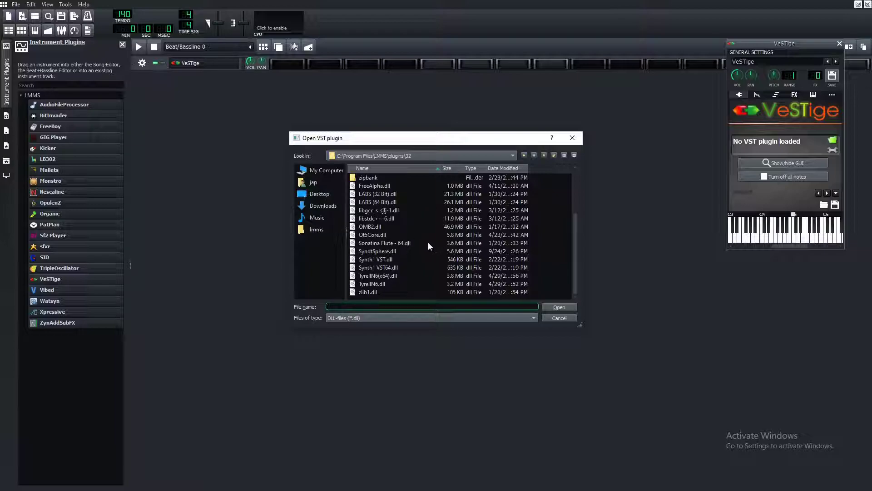
click(393, 268)
click(556, 309)
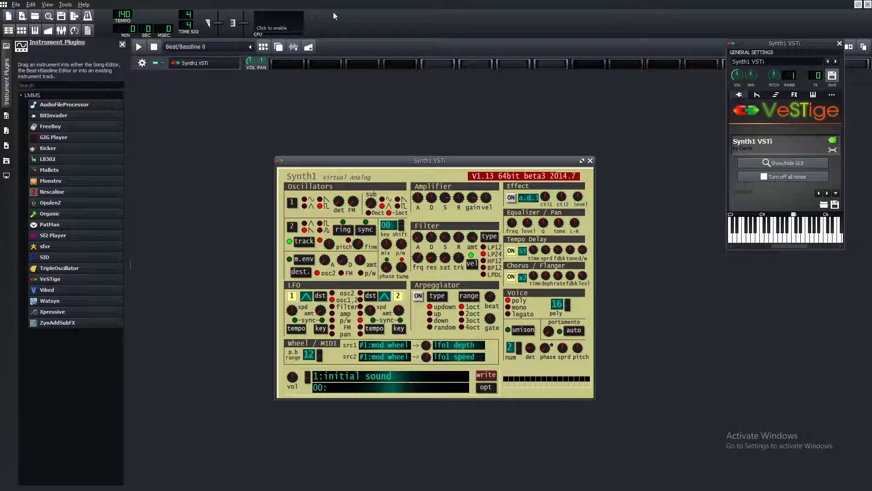
click(590, 160)
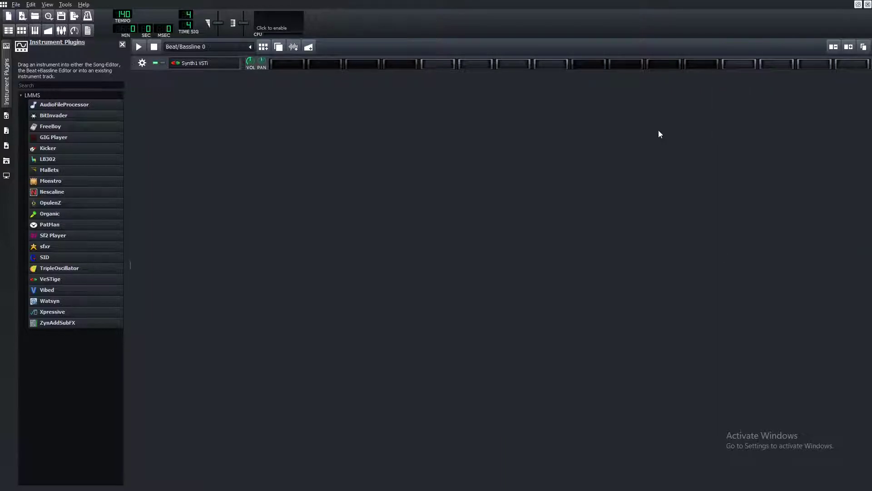
Step: Open the Synth1 pattern in the piano roll and set the key to E with the Aeolian scale
right_click(291, 70)
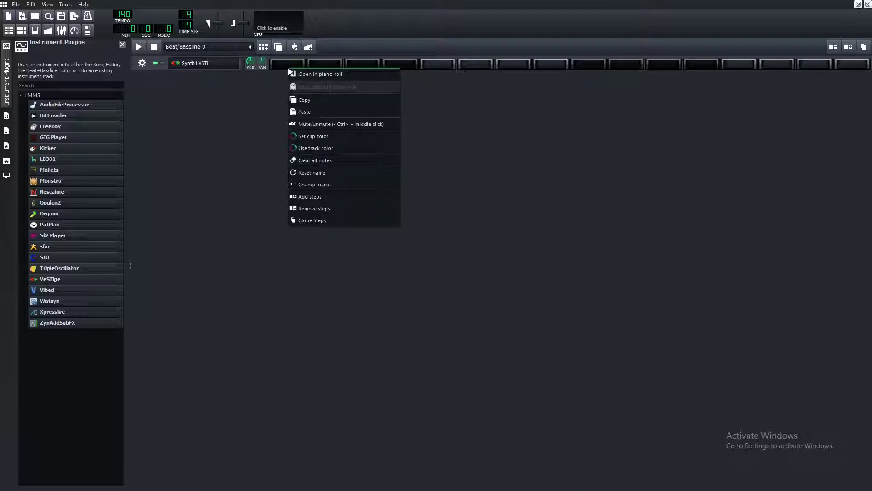
click(317, 75)
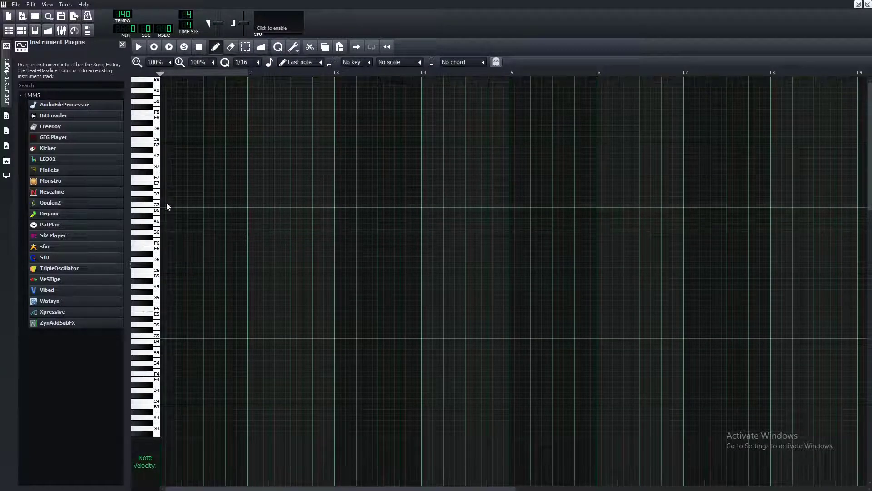
click(367, 63)
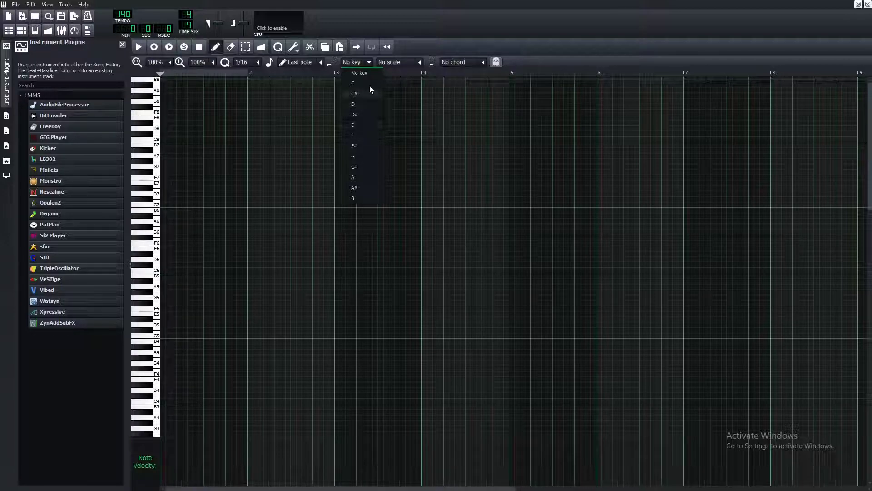
click(362, 125)
scroll(407, 64, down, 1)
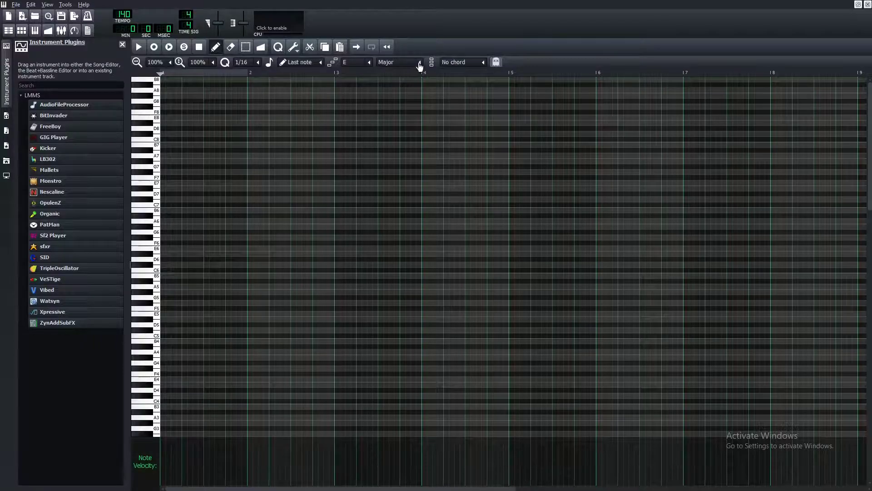
click(419, 62)
click(406, 241)
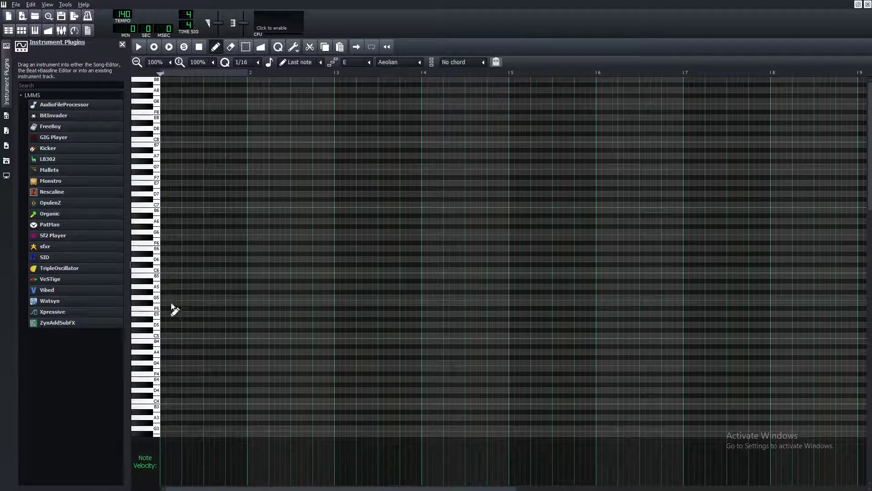
click(167, 314)
click(188, 298)
click(211, 313)
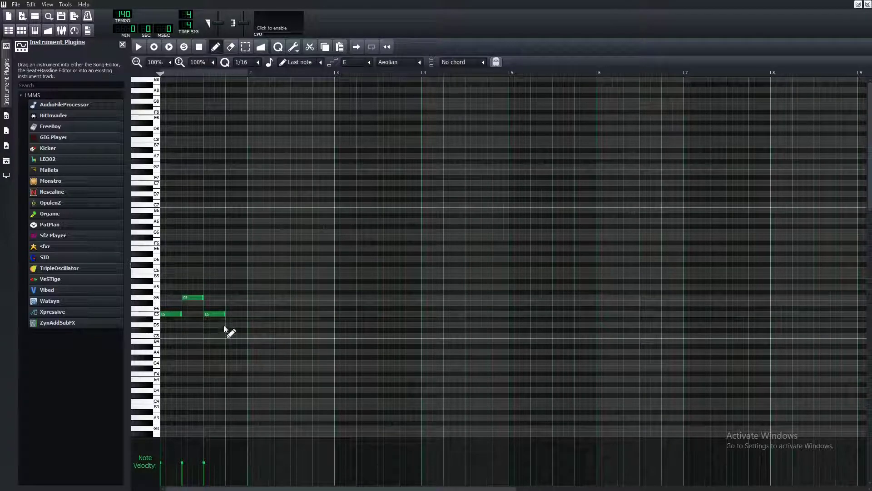
key(ctrl+a)
key(Delete)
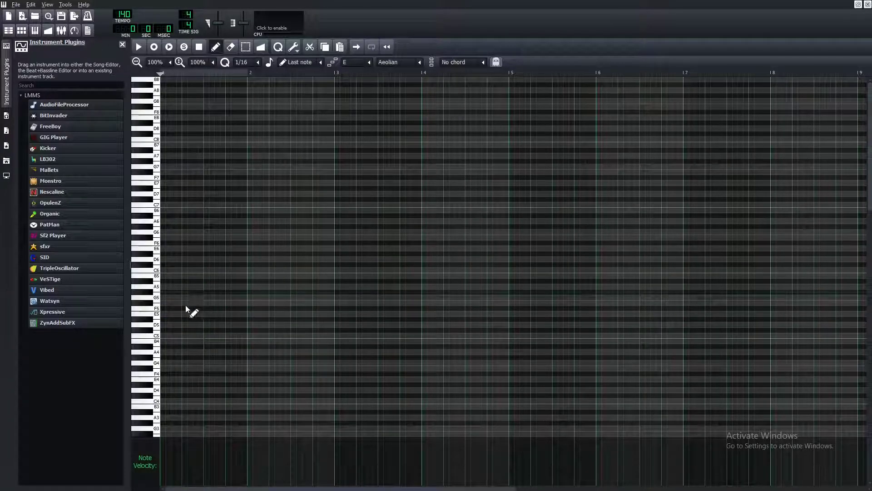
Step: Draw a one-bar F#5 note in the first bar and an equally long A5 note in the second bar
click(164, 302)
drag(184, 303, 246, 302)
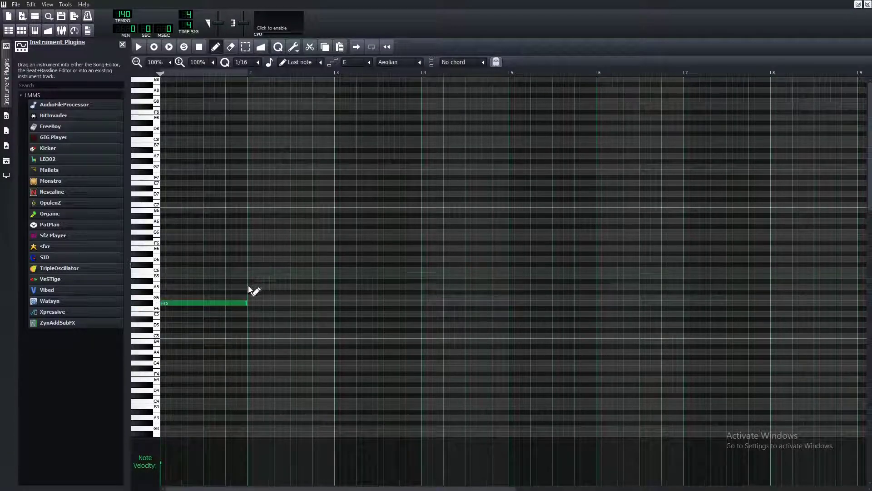
click(251, 287)
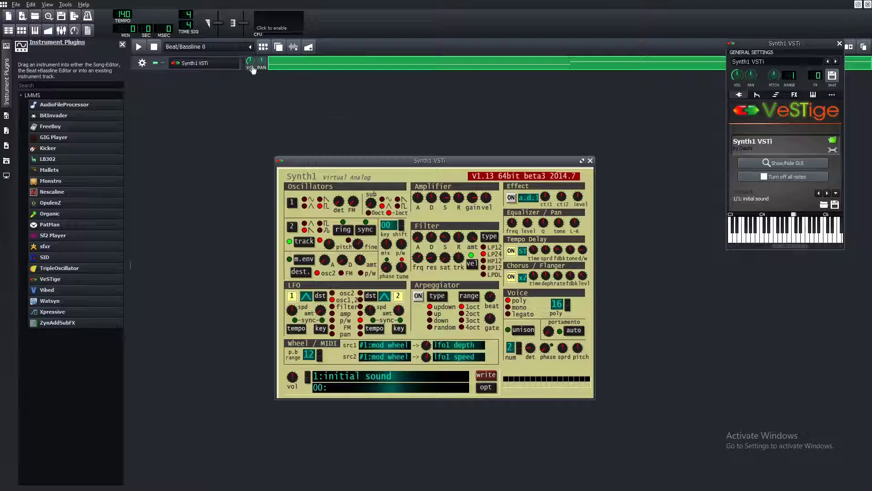
Step: Play the pattern and load the 9:fastDance preset into Synth1 from the external preset bank ending in 08.zip
click(404, 378)
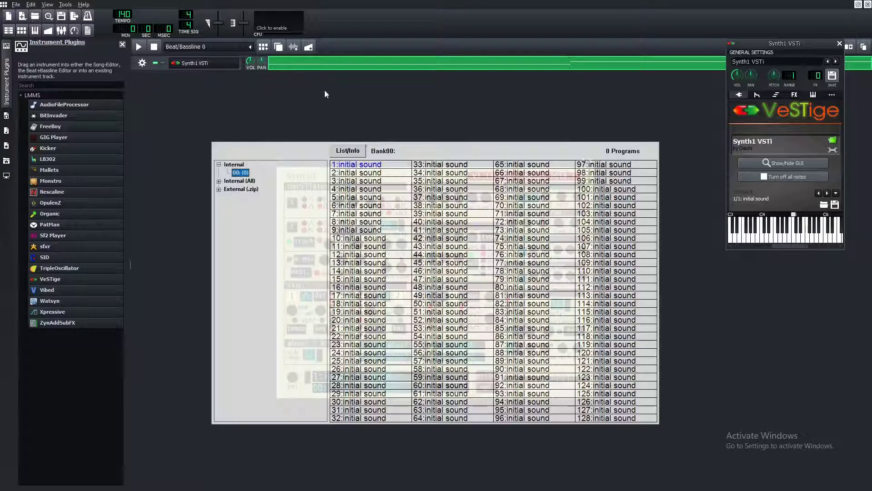
click(138, 47)
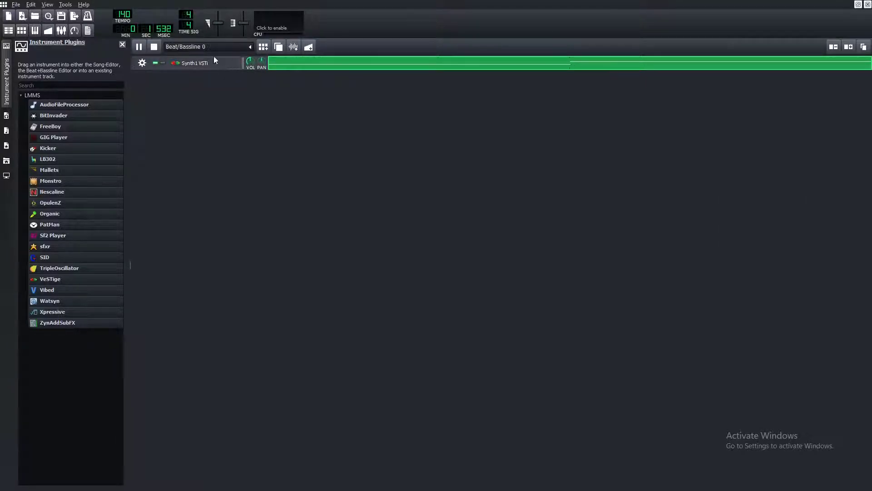
click(201, 63)
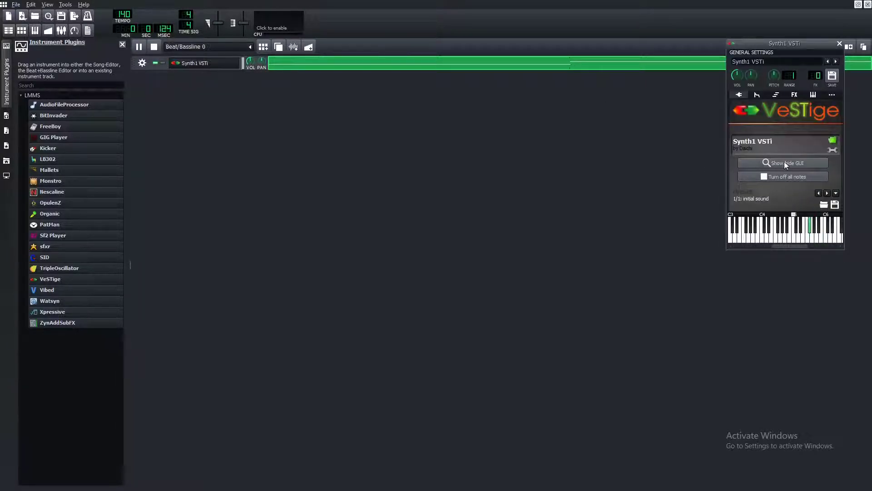
click(769, 164)
click(384, 376)
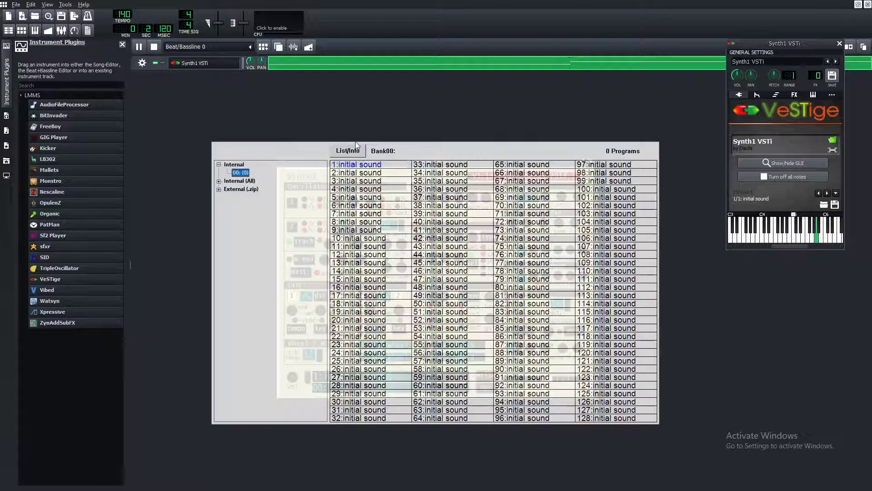
click(218, 181)
click(254, 229)
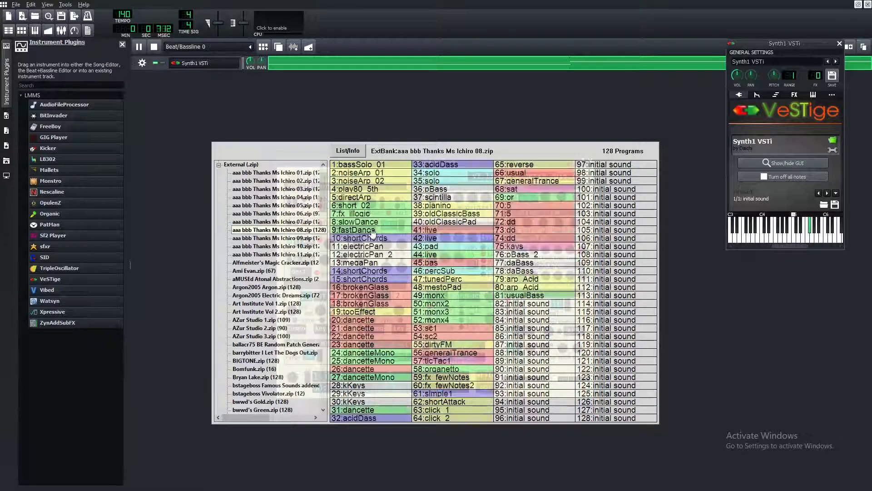
double_click(357, 229)
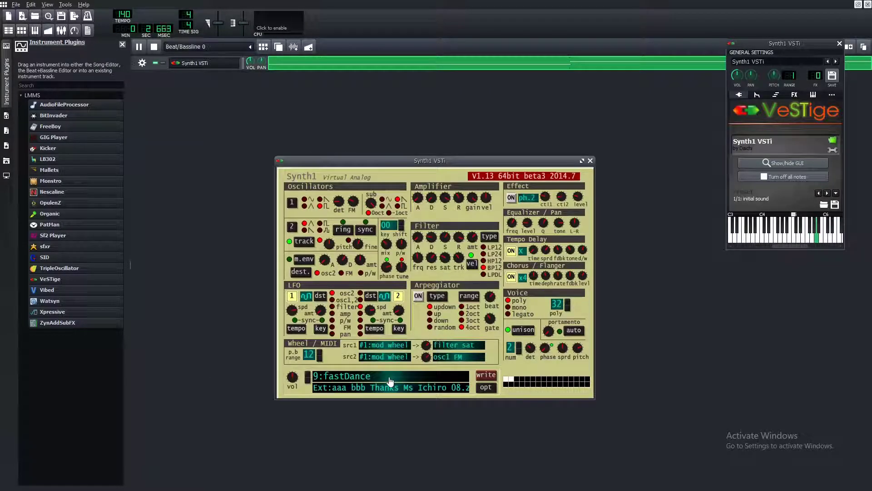
Step: Switch Synth1 to the 11:electricPan preset, close the instrument windows and pause the pattern's playback
click(390, 381)
key(Down)
key(Down)
key(Return)
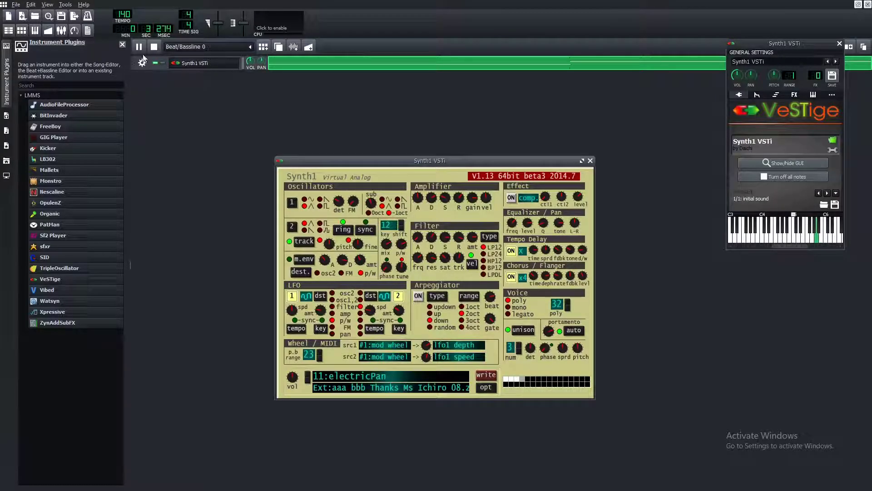
click(194, 63)
click(139, 46)
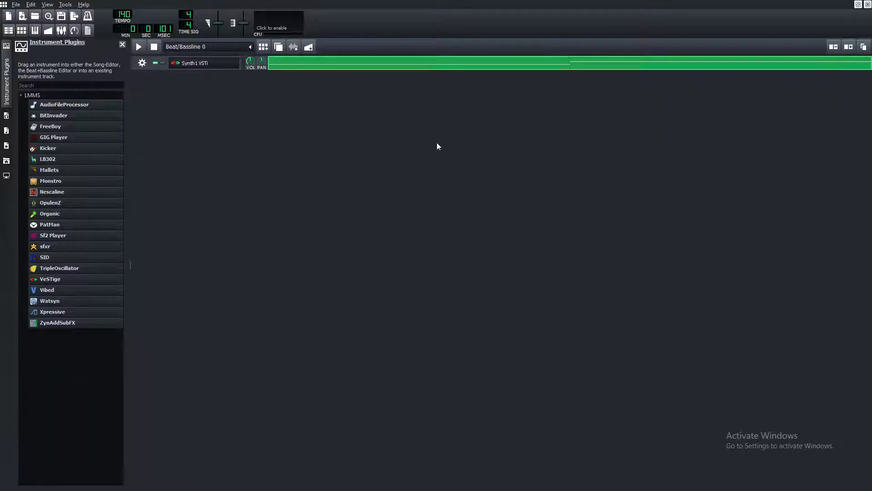
Step: Switch Synth1 to the 44:oldRoland preset from the external bank numbered 10, close its windows, and play and pause the pattern
click(228, 69)
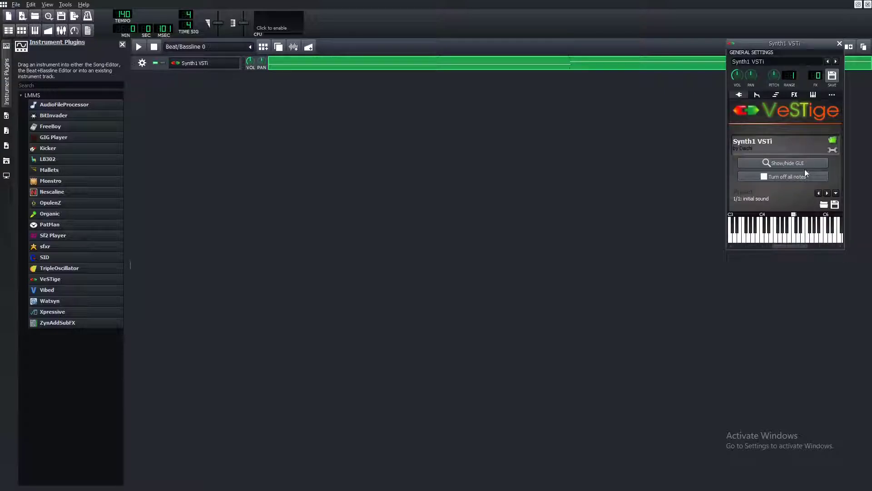
click(792, 240)
click(774, 166)
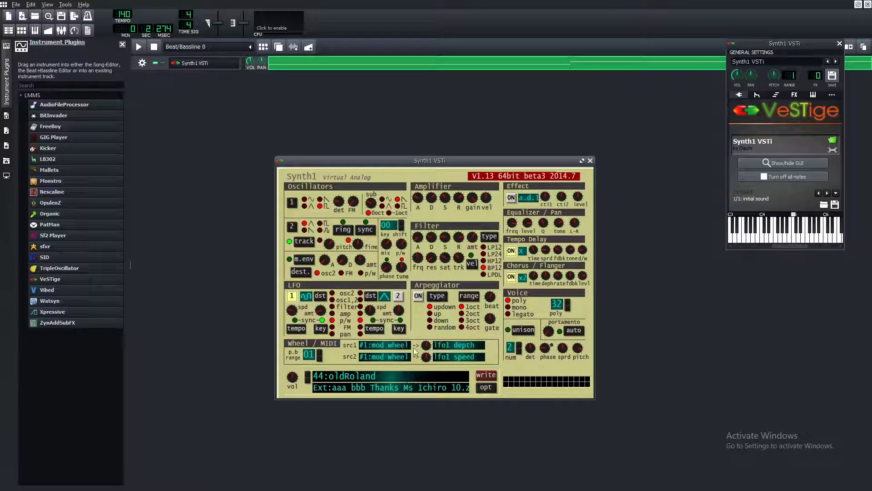
click(137, 51)
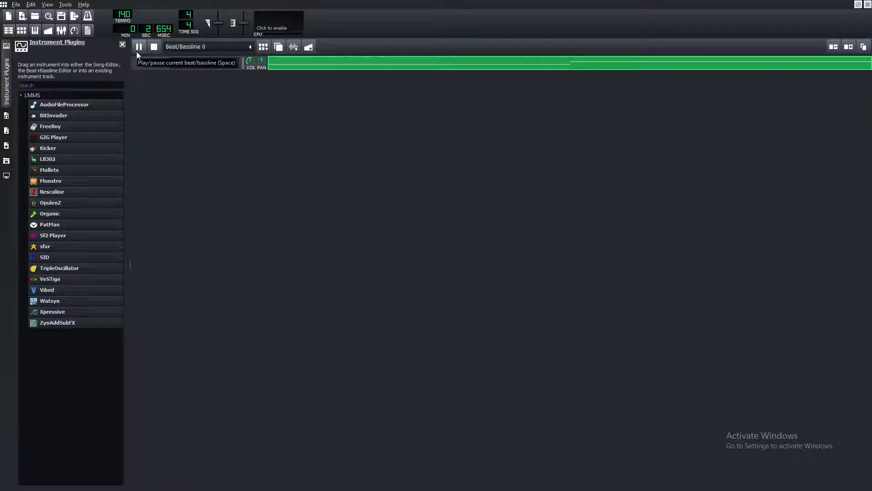
click(138, 51)
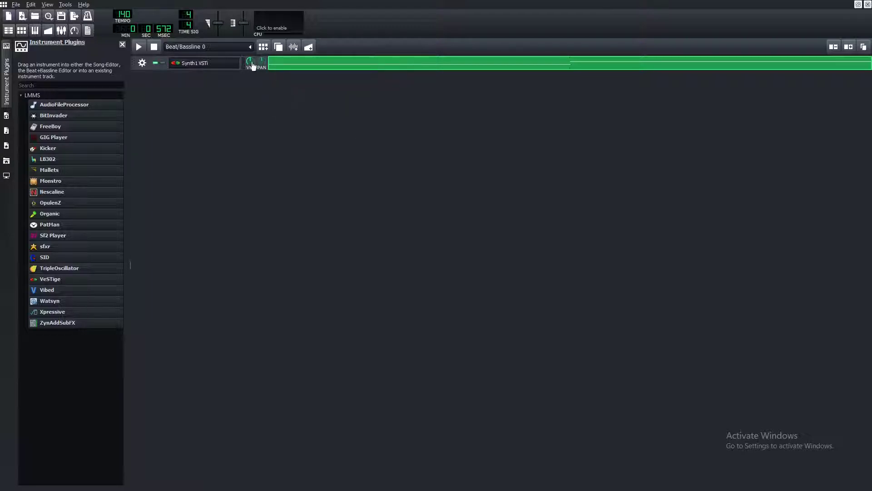
Step: Add one-bar D5 and B4 notes below the F#5 in bar 1 of the Synth1 pattern and play the chord
right_click(317, 69)
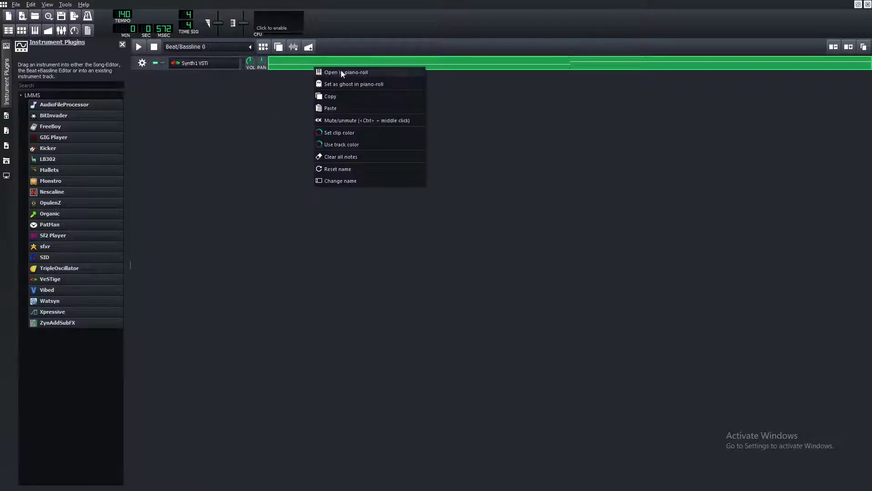
click(322, 72)
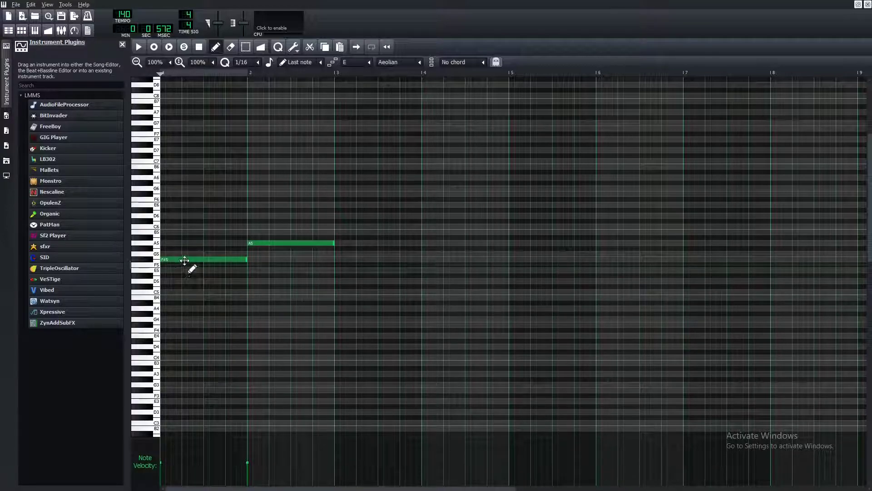
click(166, 282)
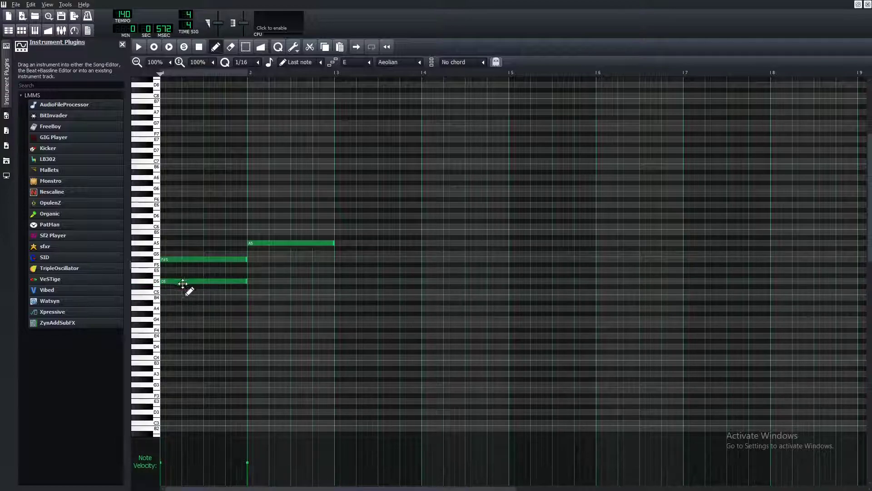
click(165, 298)
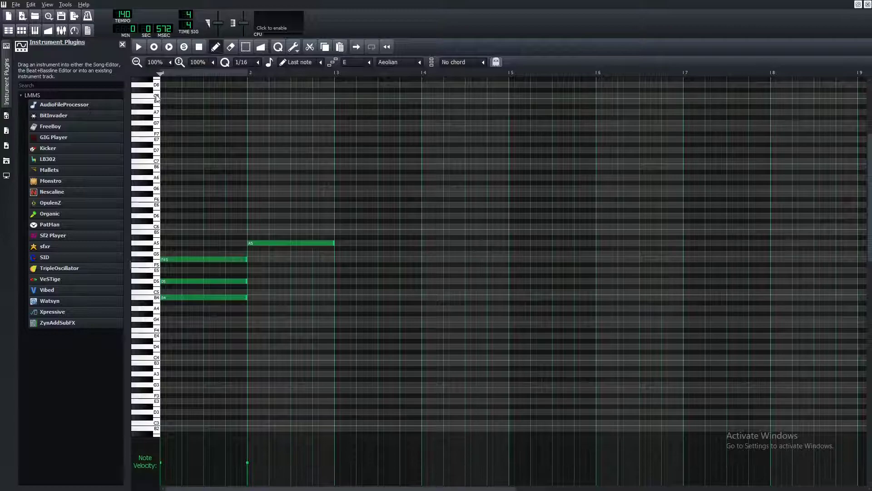
key(space)
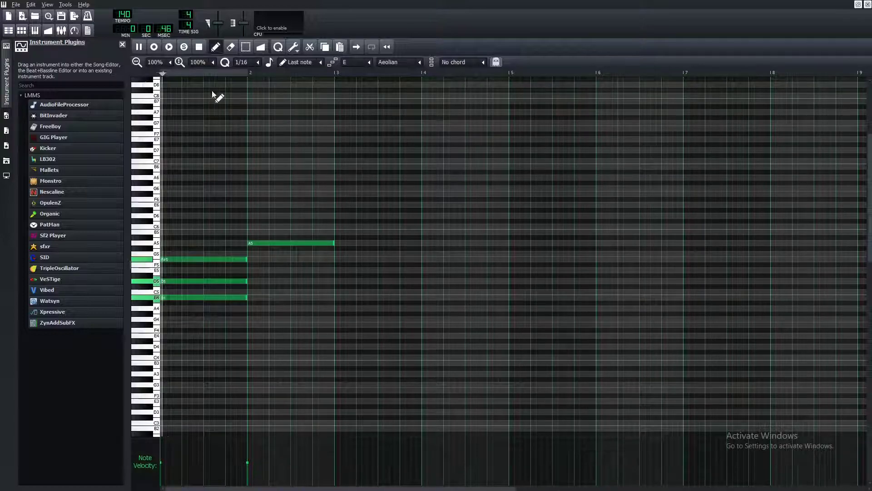
key(space)
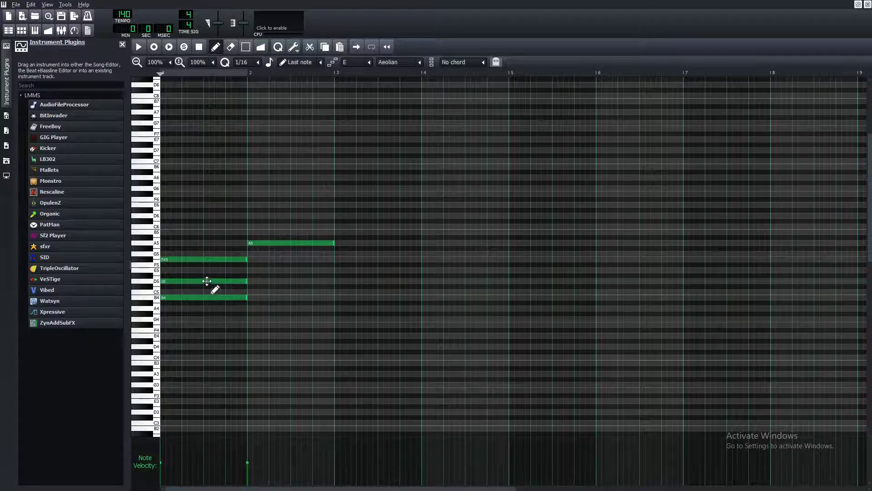
Step: Delete the D5 note from the first bar's chord and play the pattern without it
right_click(206, 281)
click(139, 51)
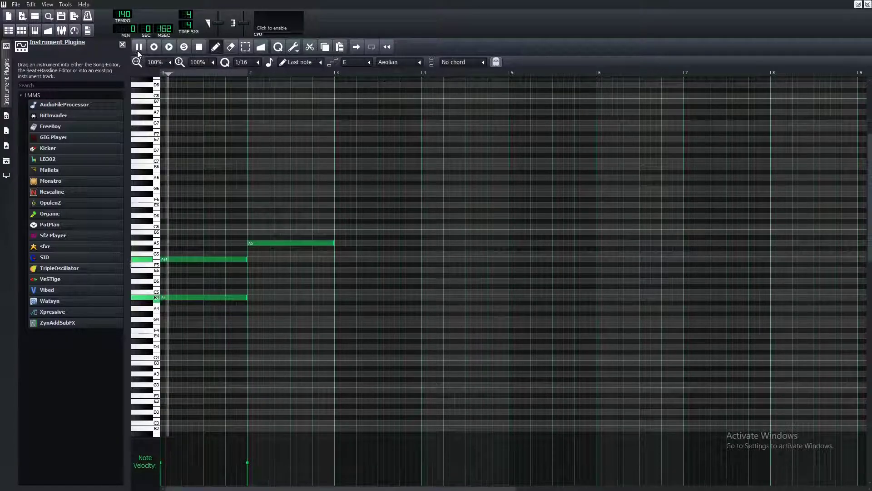
click(138, 49)
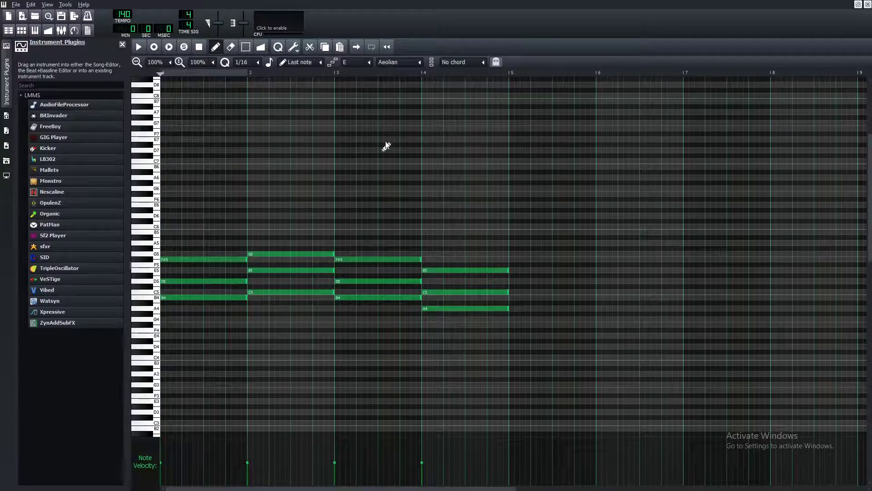
Step: Play the four-bar chord progression and return to the Beat/Bassline editor
key(space)
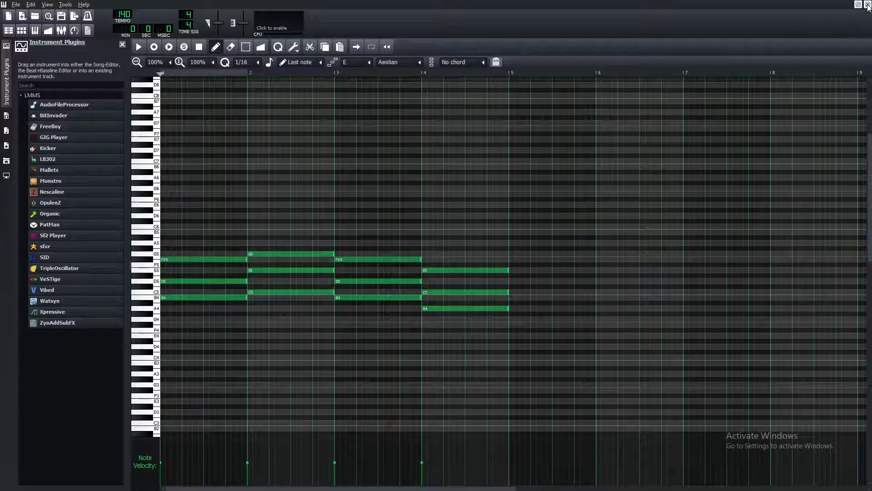
click(868, 4)
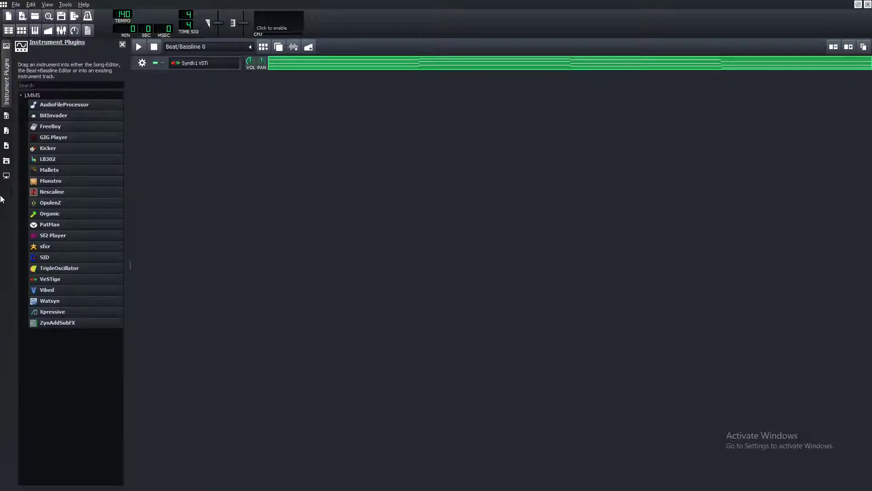
Step: Browse the home folder to Music, Drum Kits, KBeaZy Fyed Up Volume 1 and expand its Claps folder
click(5, 163)
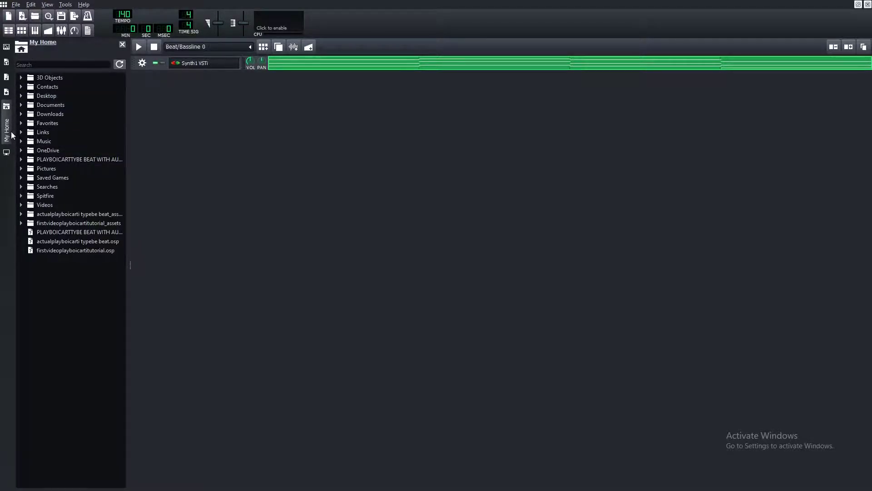
click(22, 141)
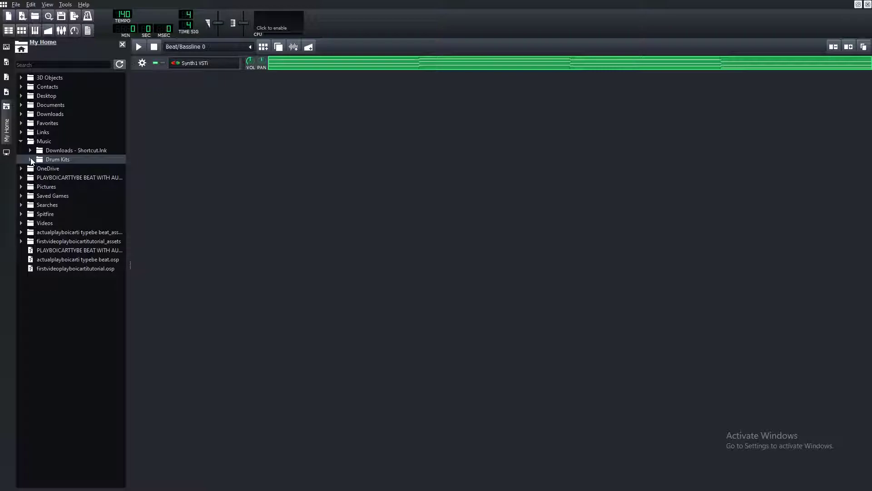
click(30, 159)
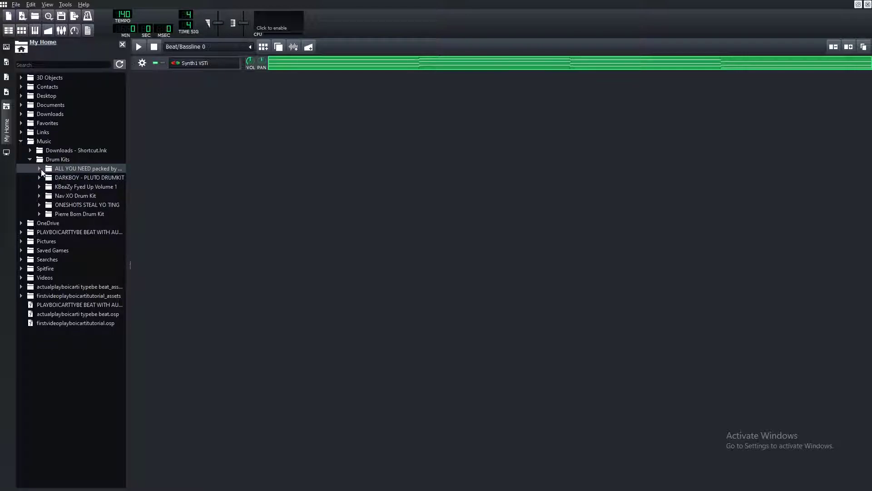
click(40, 190)
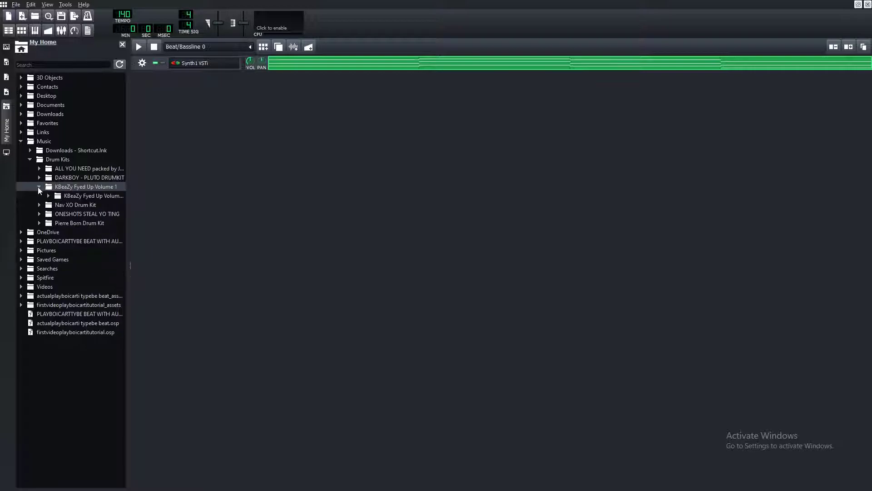
click(48, 196)
click(56, 222)
Step: Audition the clap samples and add clap [ tex ].wav to the beat as a new track
click(95, 259)
click(107, 269)
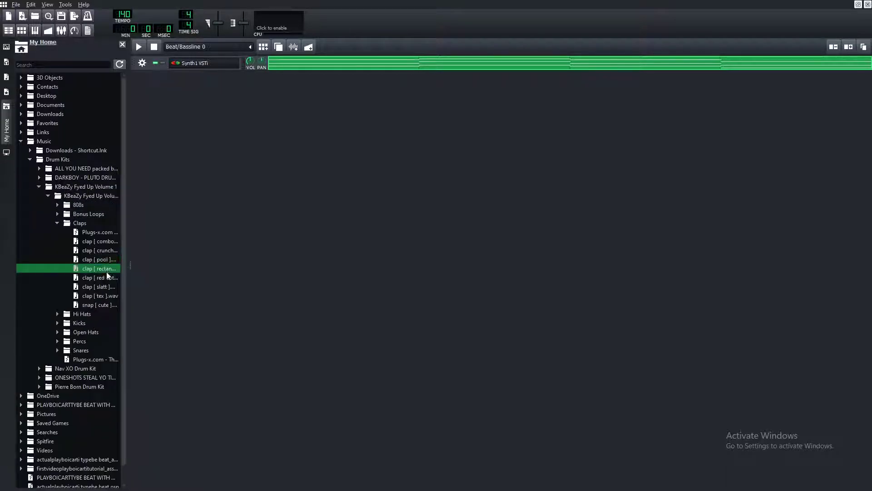
click(107, 278)
click(106, 287)
click(106, 294)
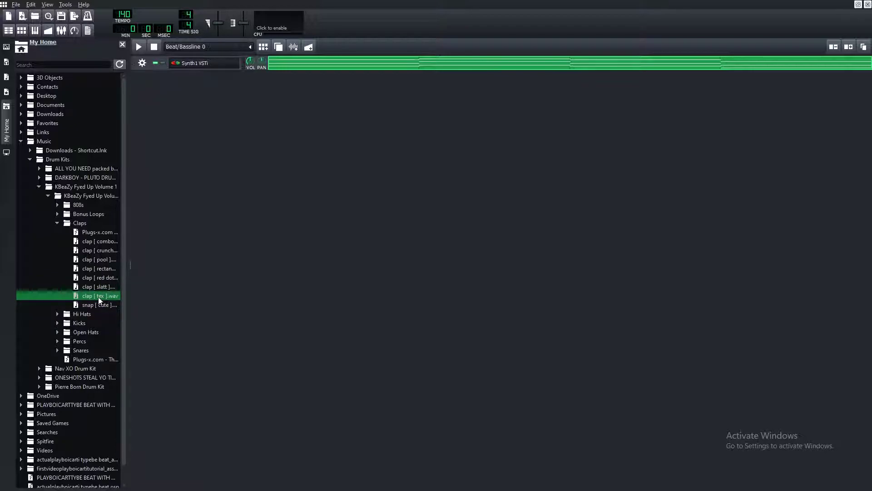
drag(260, 138, 258, 107)
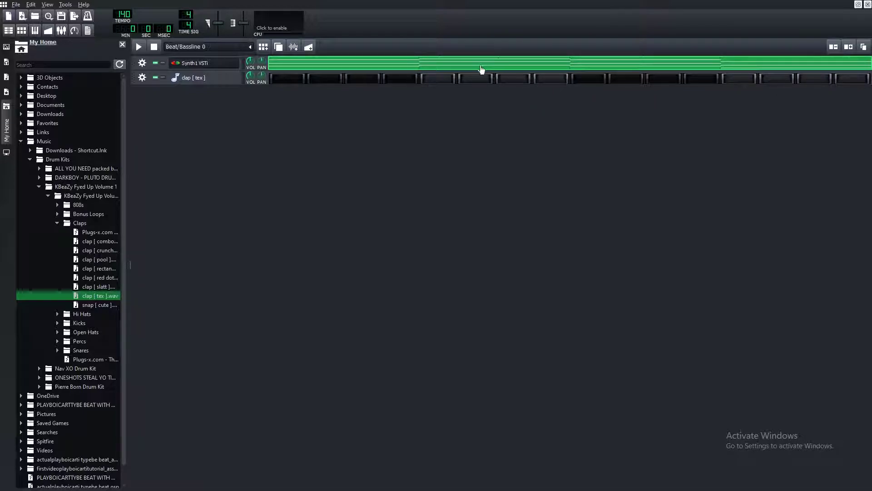
Step: Extend the clap pattern to four bars of 16 steps and place a clap on the ninth step of each bar
click(848, 47)
click(849, 48)
click(849, 48)
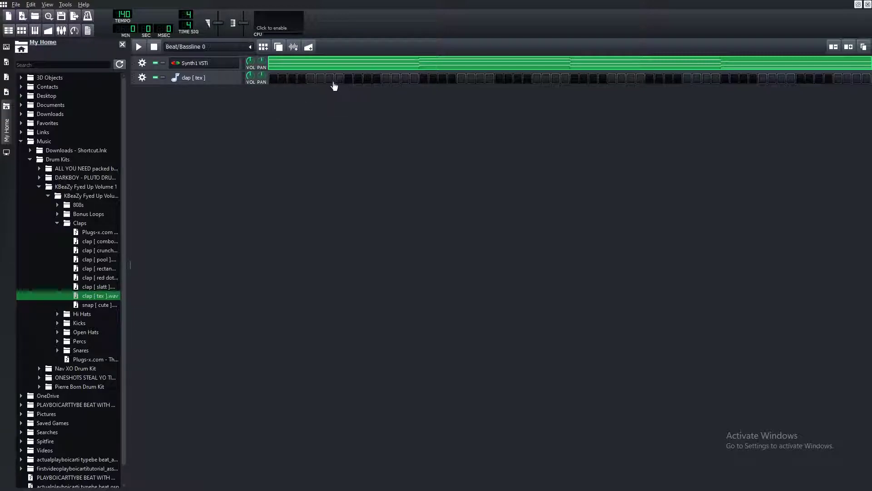
click(273, 78)
click(273, 80)
click(499, 79)
click(650, 79)
click(801, 80)
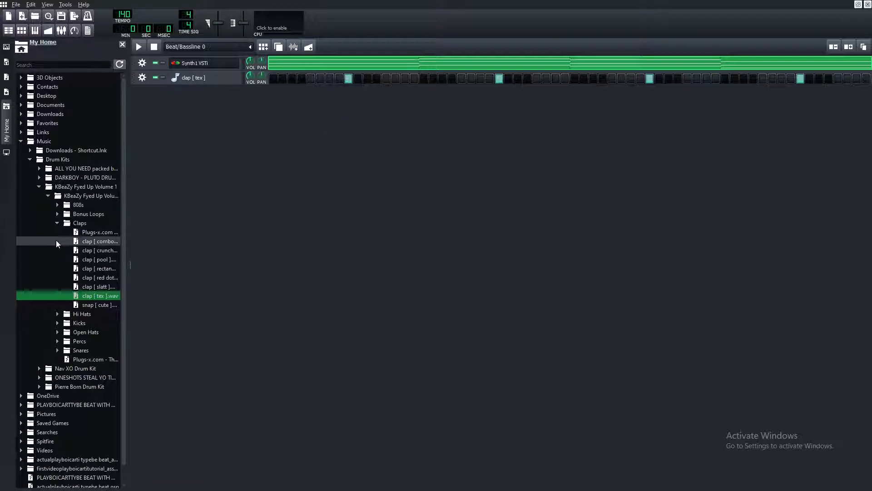
Step: Add the hi hat [ order ] sample from the kit's Hi Hats folder to the beat as a new track
click(57, 315)
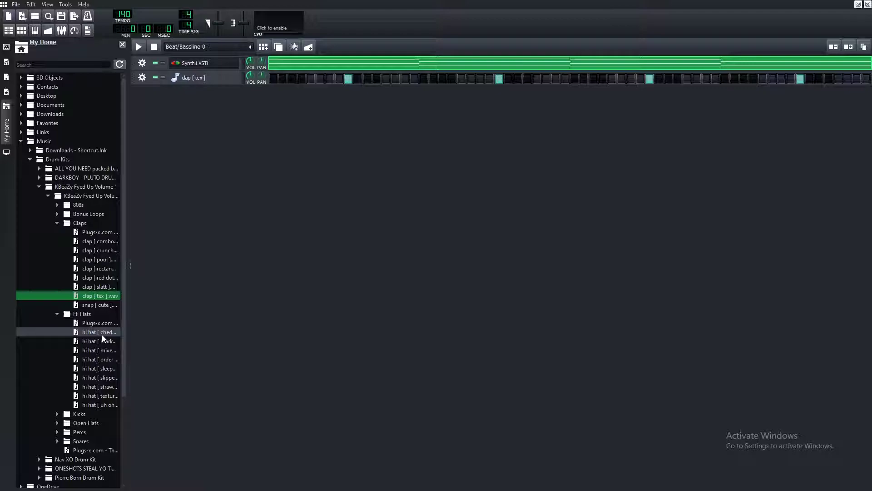
scroll(102, 335, down, 1)
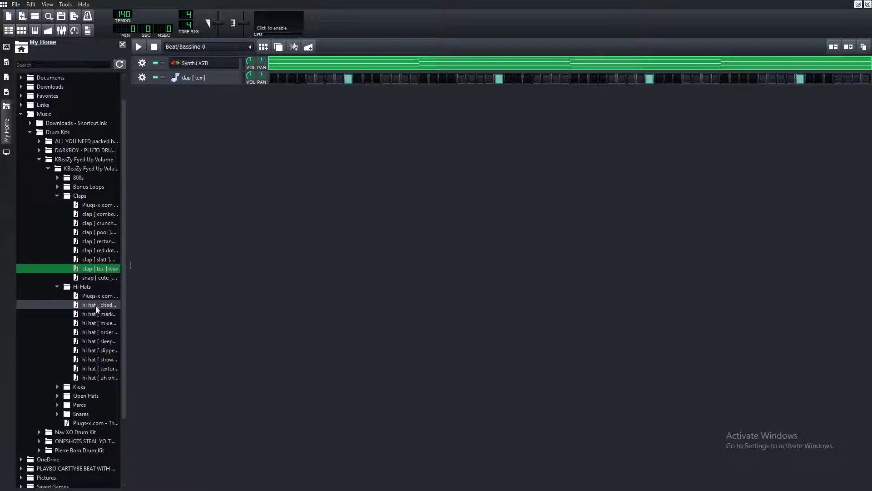
click(102, 332)
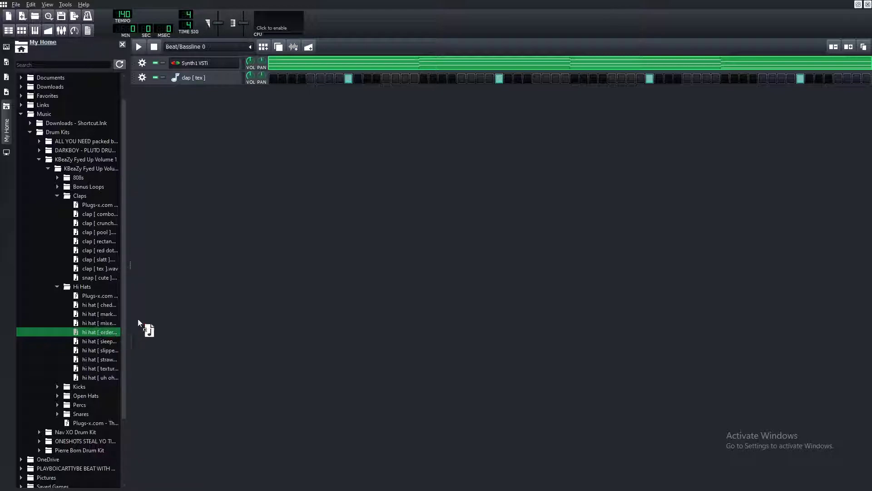
drag(261, 156, 262, 152)
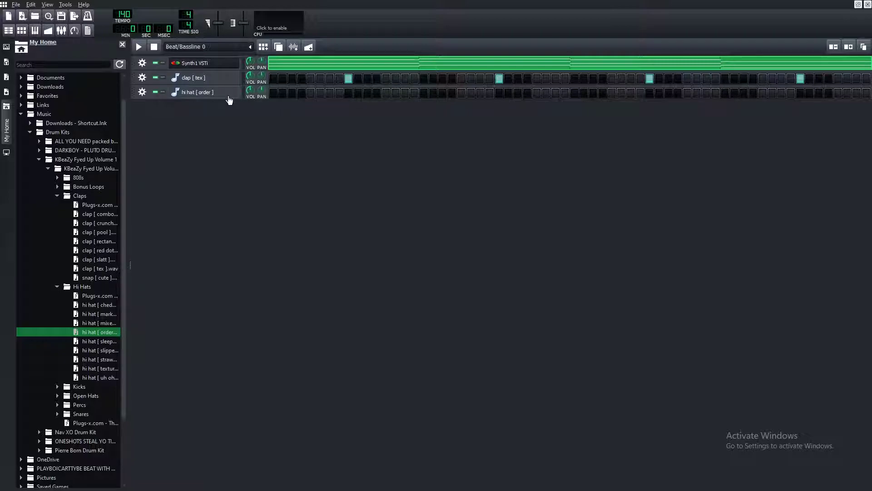
Step: Place hi-hat hits on every second step across all four bars, starting on step 1, and play the beat
click(274, 93)
click(293, 95)
click(310, 93)
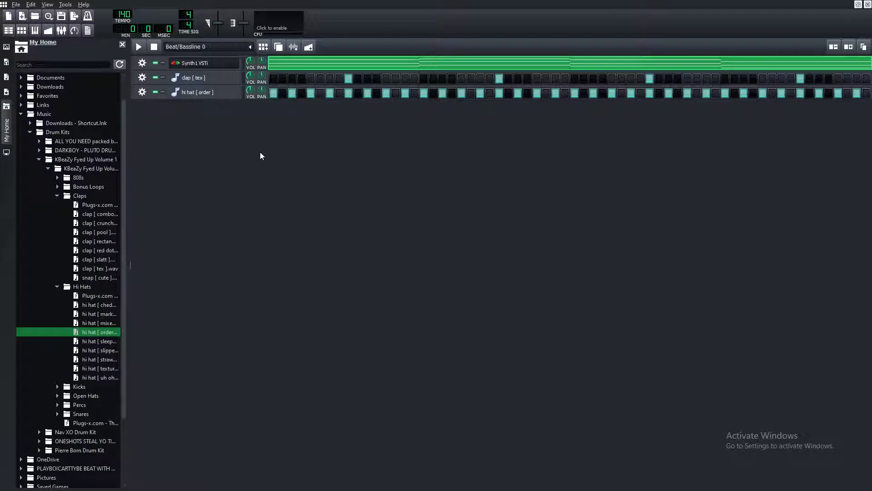
key(space)
key(space)
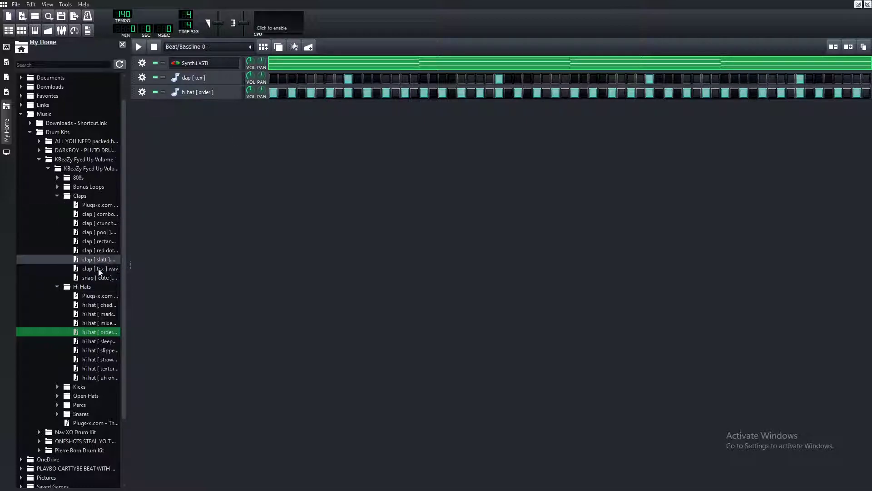
Step: Add the 808 [ bullet ] sample from the kit's 808s folder to the beat as a new track
double_click(53, 177)
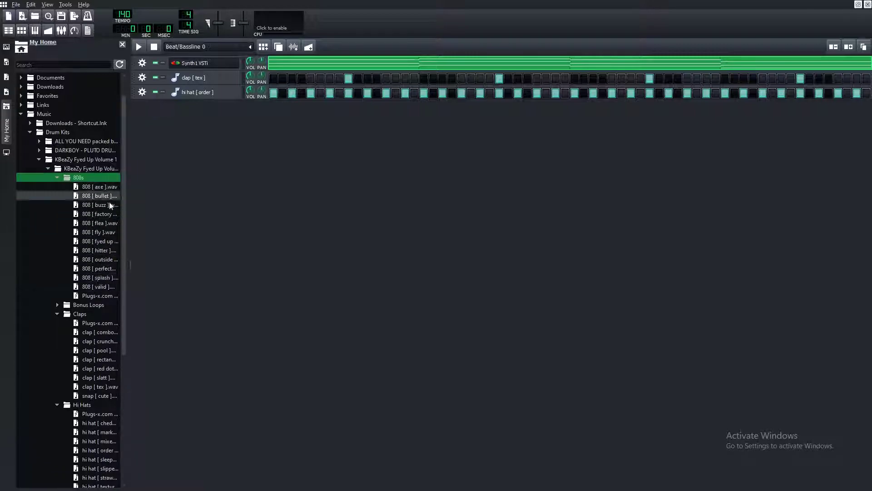
click(97, 197)
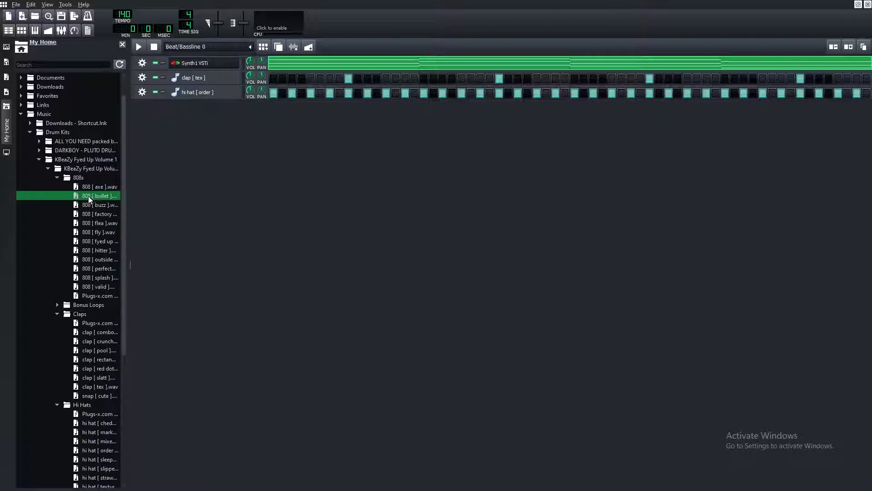
drag(89, 199, 210, 136)
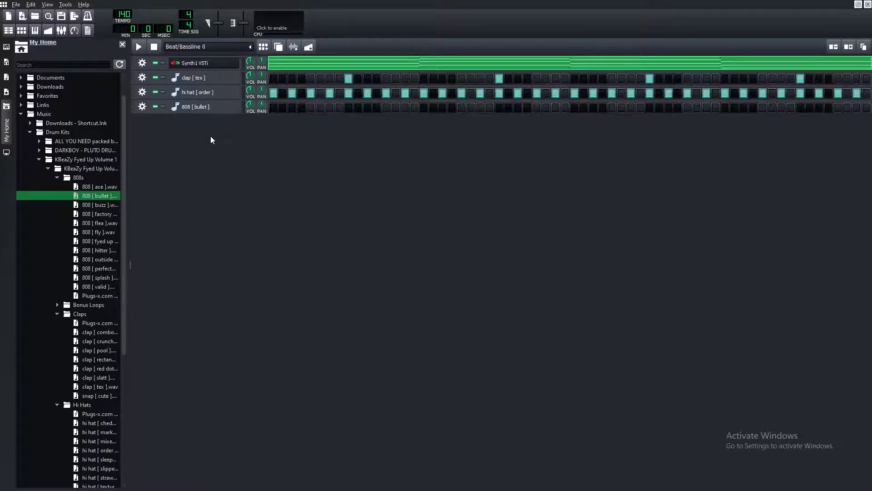
Step: Open the 808 [ bullet ] instrument and set its base note to C5
click(201, 109)
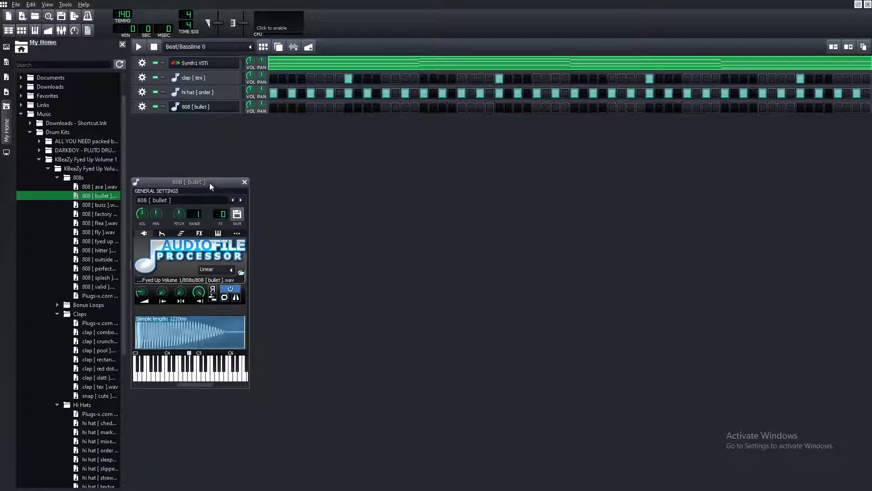
drag(209, 182, 442, 138)
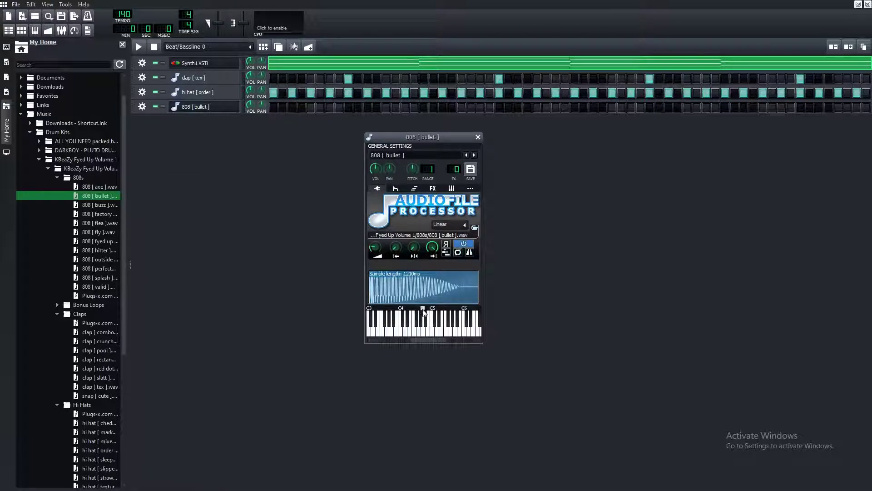
drag(423, 309, 432, 310)
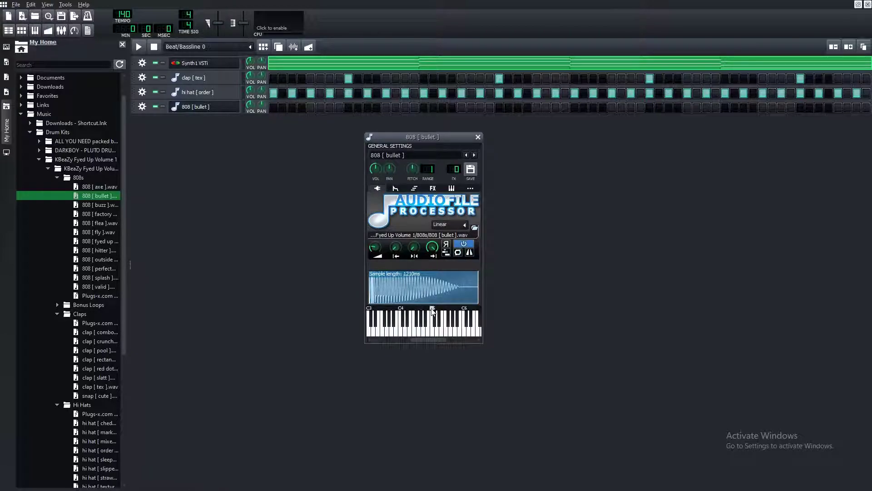
Step: Turn up the volume envelope amount of the 808 [ bullet ] instrument
click(396, 188)
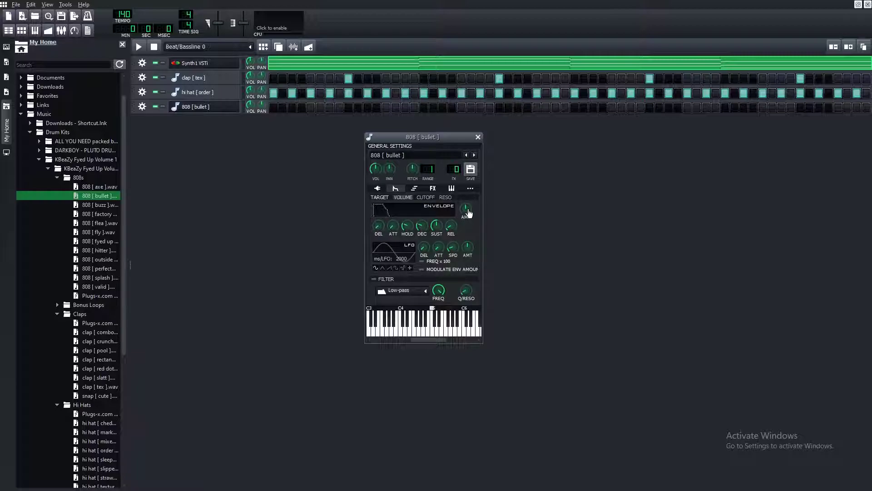
drag(468, 213, 458, 131)
mouse_move(397, 231)
Step: Add the LMMS Equalizer to the 808 [ bullet ] instrument's effects chain
click(434, 189)
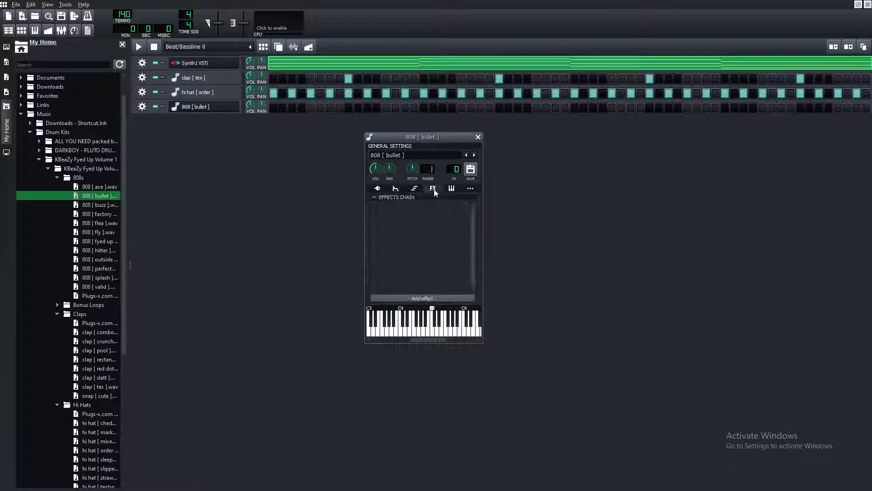
click(440, 298)
text(eq)
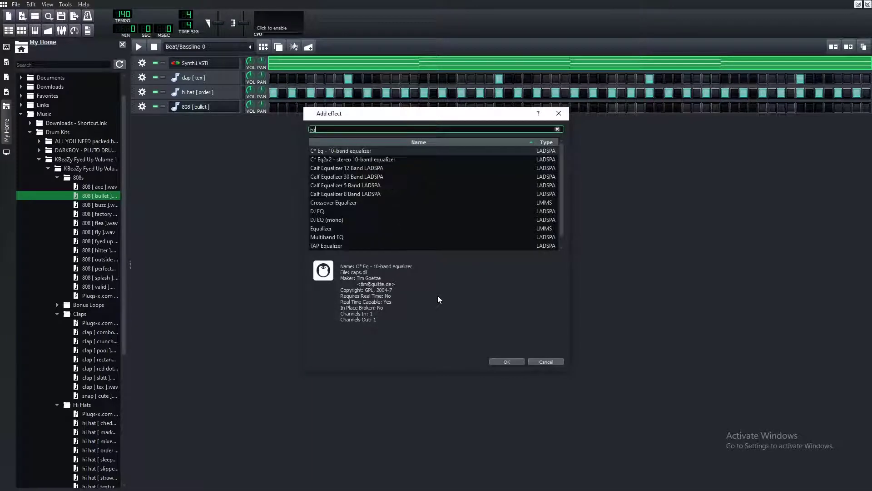
double_click(326, 231)
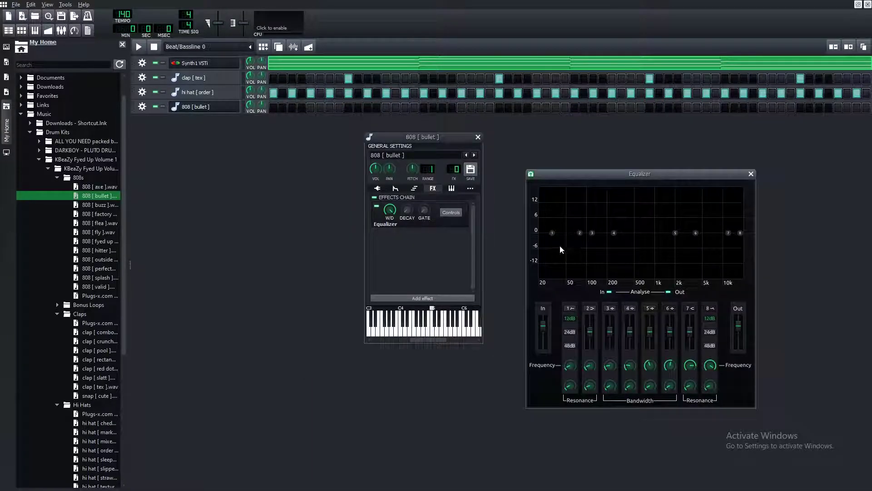
Step: Enable the Equalizer's band 1 low cut, raise its frequency to about 75 Hz, and close the 808's windows
click(552, 233)
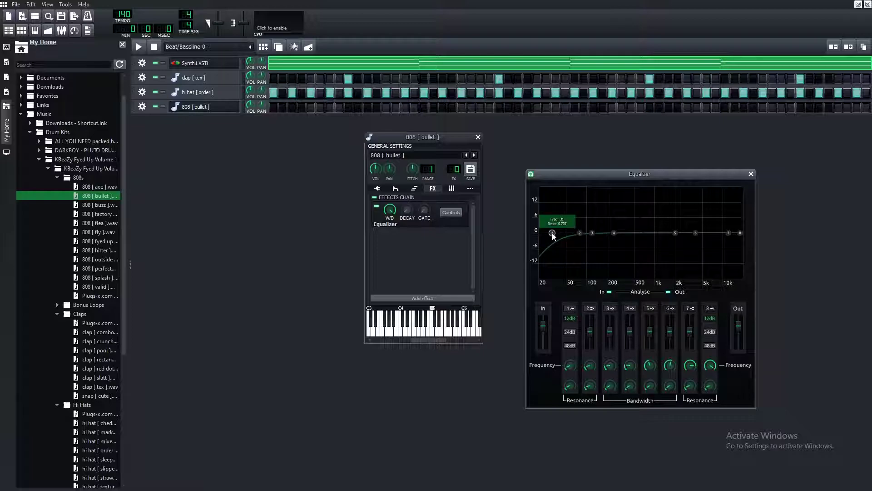
drag(552, 234, 579, 235)
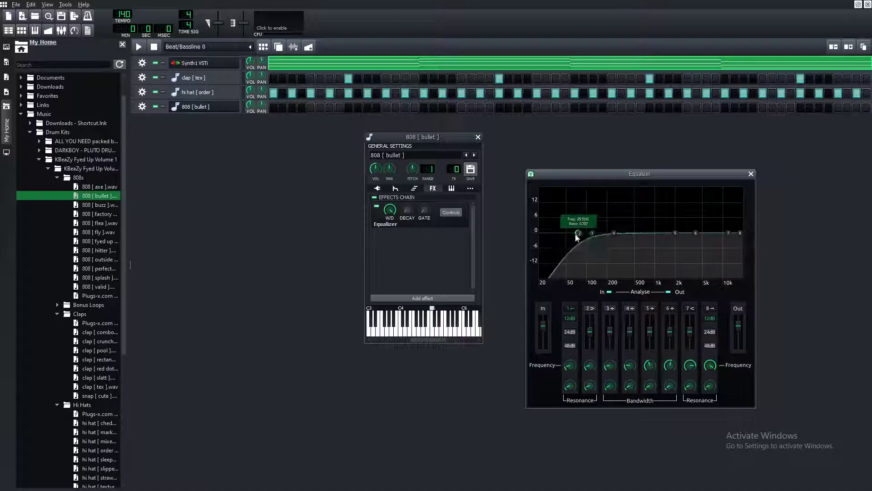
click(752, 175)
click(478, 137)
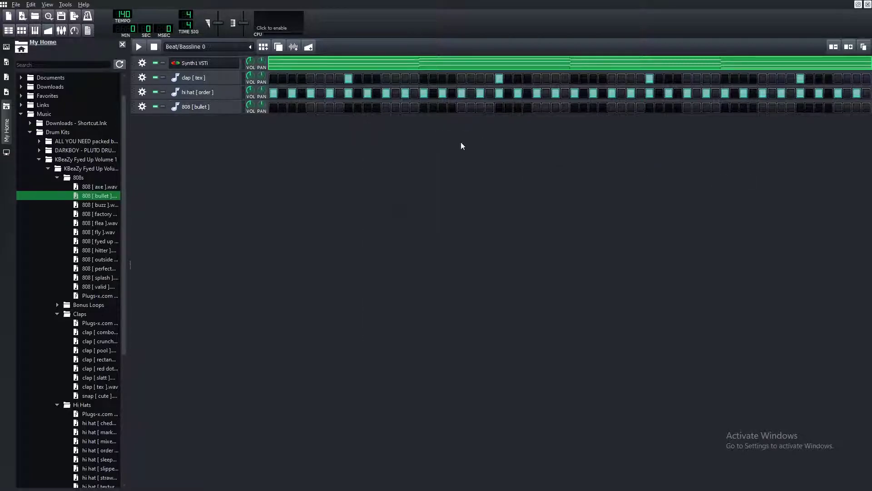
Step: Place 808 hits on steps 1, 7, 13, 21, 27, 33, 39, 43, 49, 51, 55 and 61
click(274, 108)
click(330, 108)
click(330, 109)
click(274, 108)
click(282, 107)
key(space)
key(space)
click(282, 108)
click(274, 107)
click(330, 108)
key(ctrl+z)
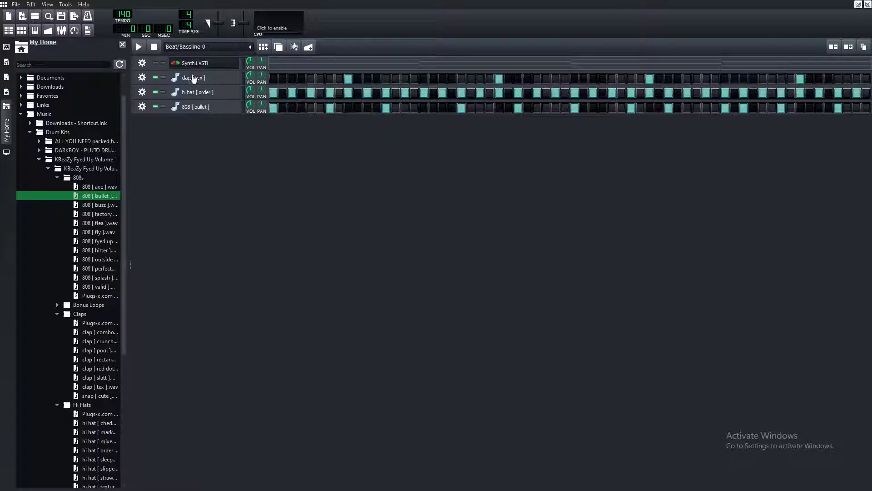
Step: Play the drum pattern without the chords and unmute the Synth1 track
click(135, 48)
key(space)
click(155, 64)
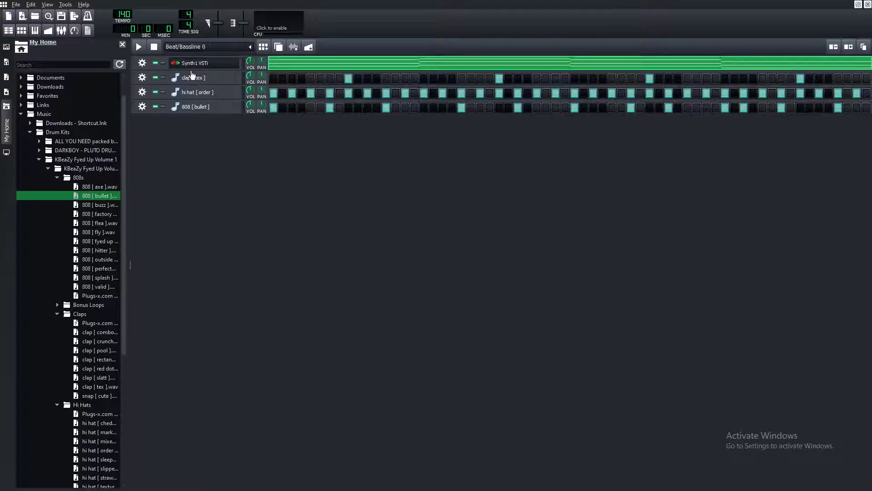
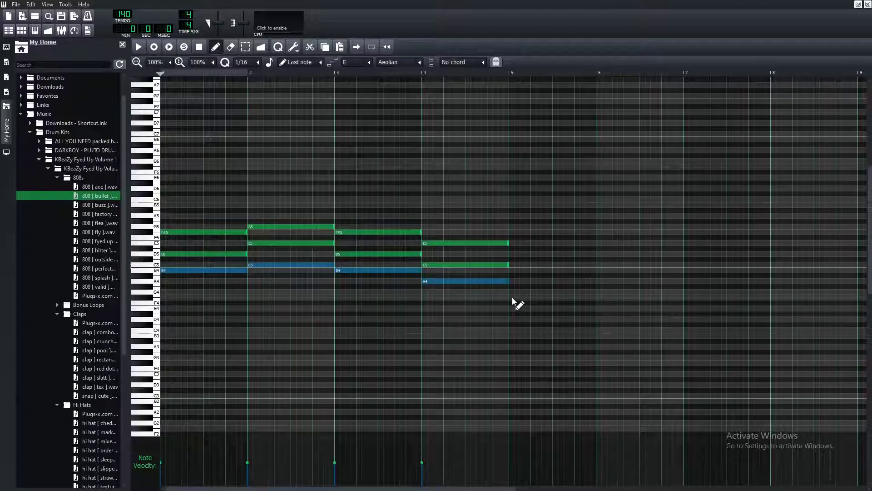
Step: Copy the lowest note of each Synth1 chord (B4, C5, B4, A4) into the 808 track's piano roll
key(F6)
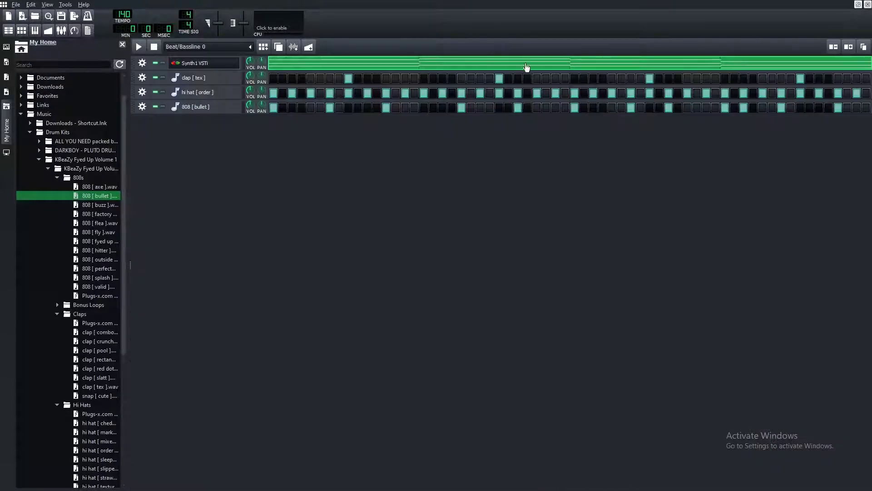
right_click(274, 108)
click(294, 116)
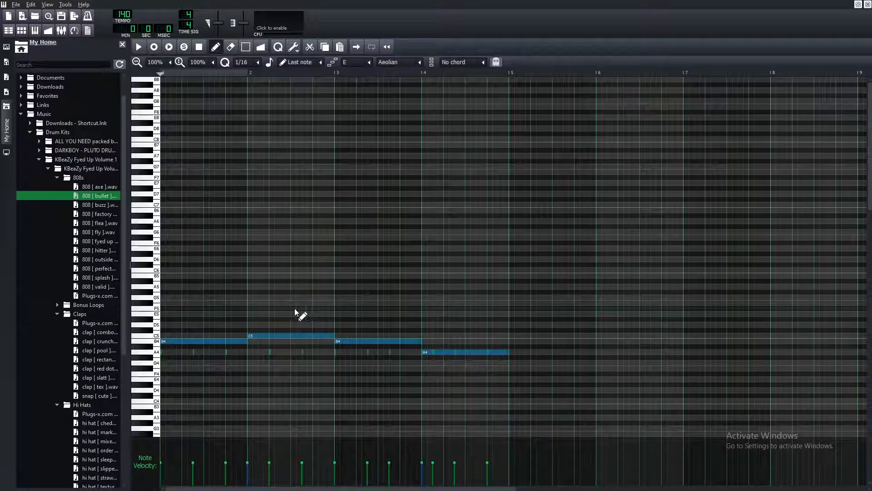
key(Escape)
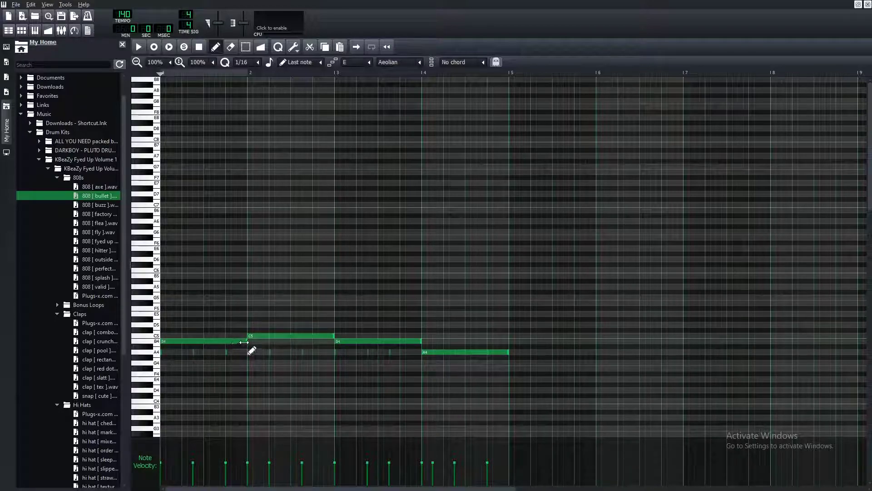
Step: Fit the 808 notes to the hits in bars 1 and 2, with three on B4 followed by two on C5
drag(246, 342, 192, 354)
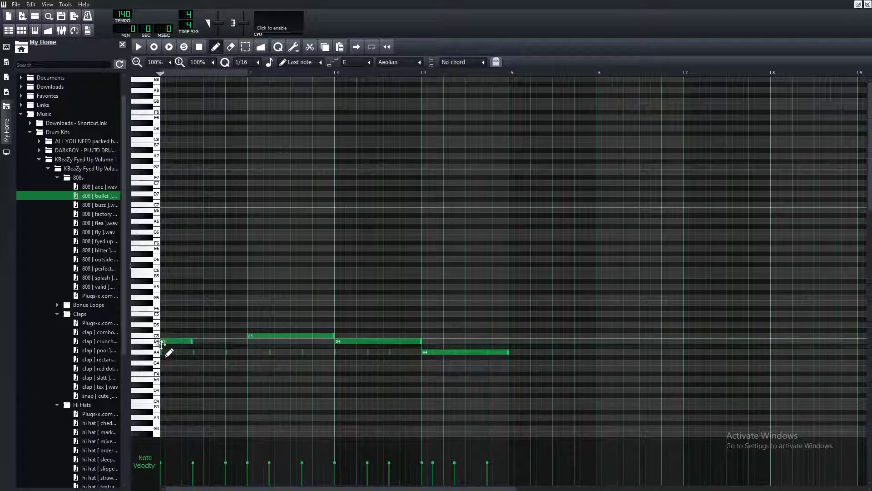
click(197, 342)
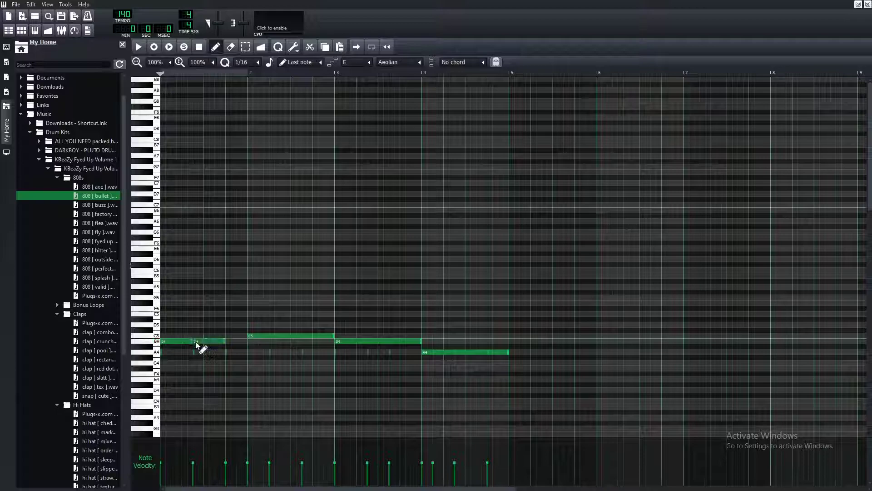
click(229, 344)
drag(264, 342, 269, 342)
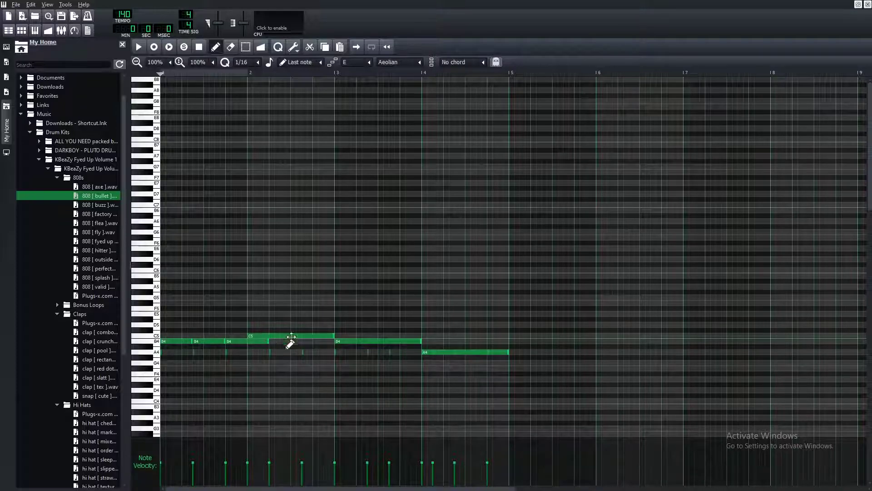
mouse_move(299, 337)
mouse_down()
mouse_move(321, 337)
mouse_move(299, 339)
mouse_up()
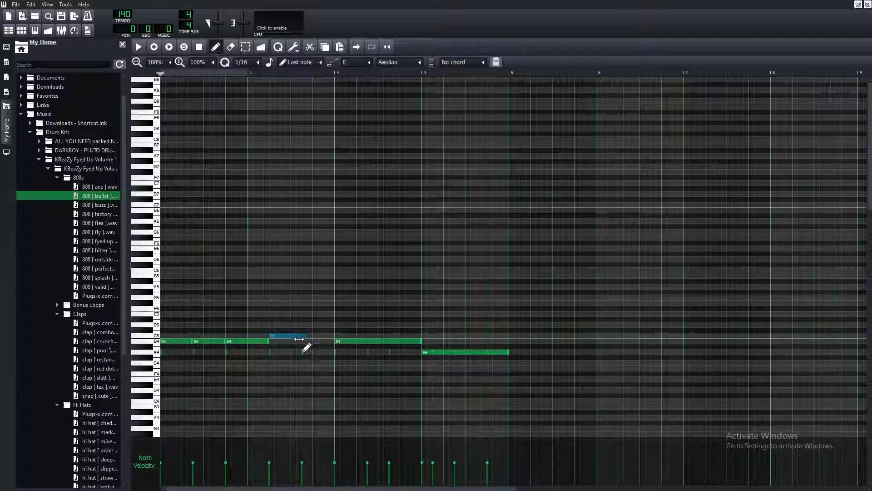
click(308, 337)
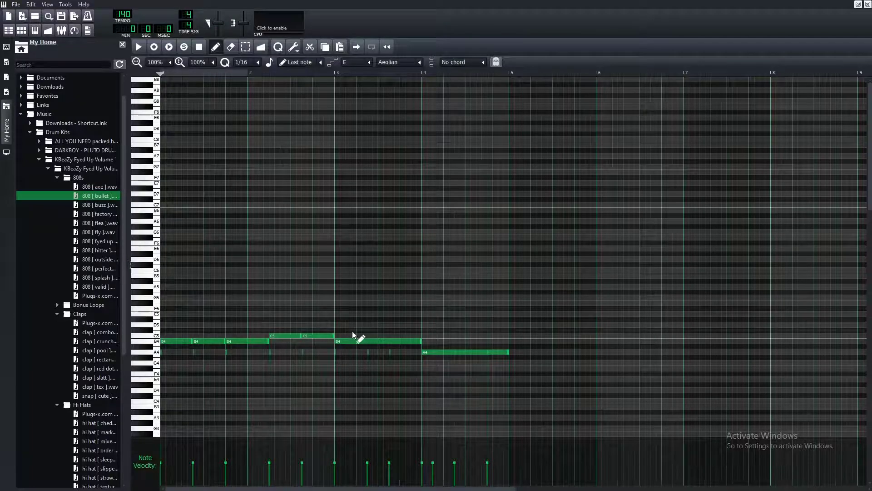
Step: Match the 808 hits with three B4 notes in bar 3 and four A4 notes in bar 4
key(Up)
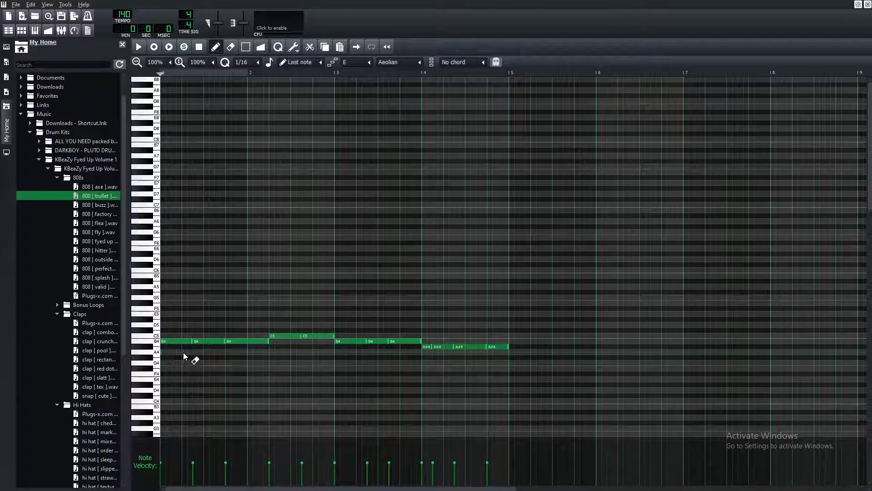
drag(426, 345, 522, 366)
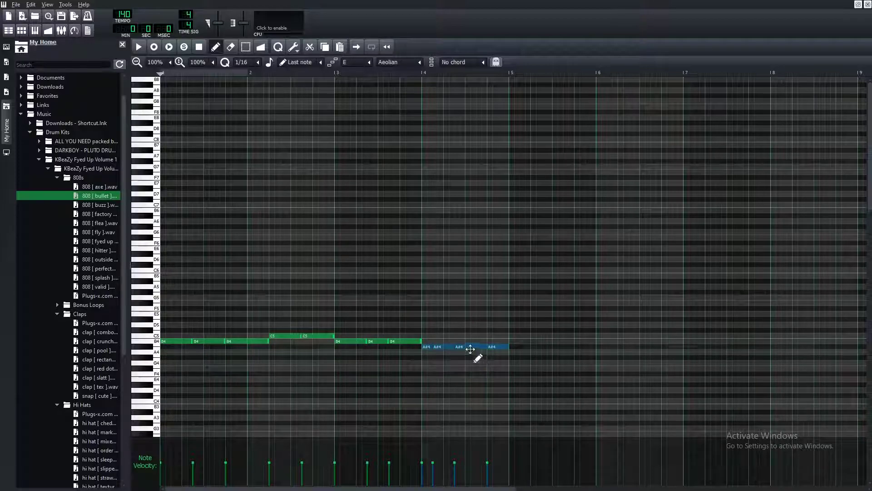
drag(470, 348, 475, 359)
click(422, 321)
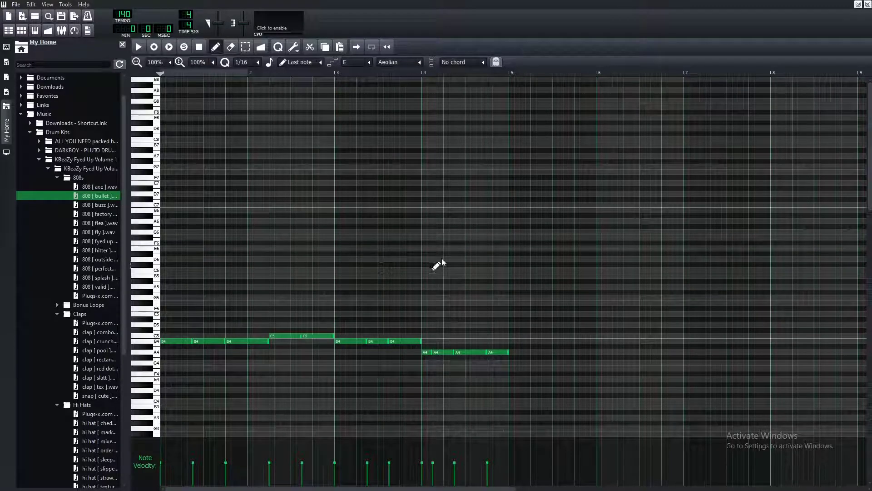
Step: Select all the 808 notes and try adjusting their velocities
drag(181, 325, 540, 405)
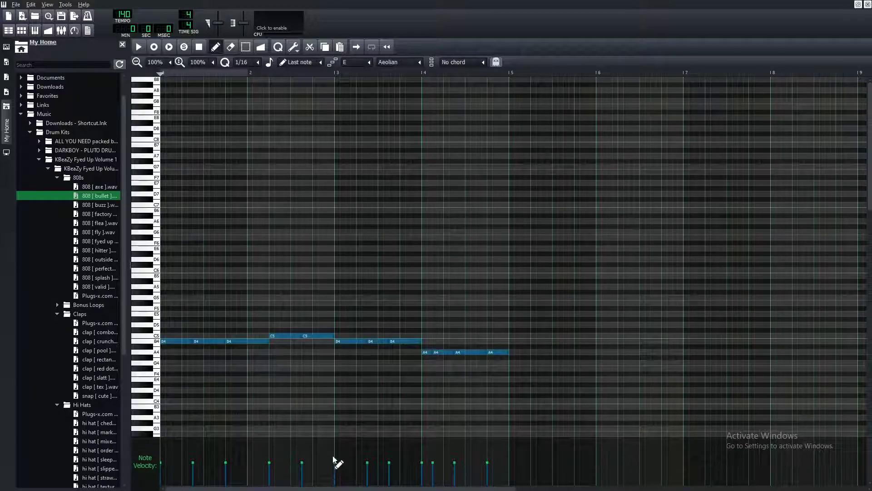
mouse_move(334, 461)
mouse_down()
mouse_move(336, 435)
mouse_move(339, 475)
mouse_move(340, 462)
mouse_up()
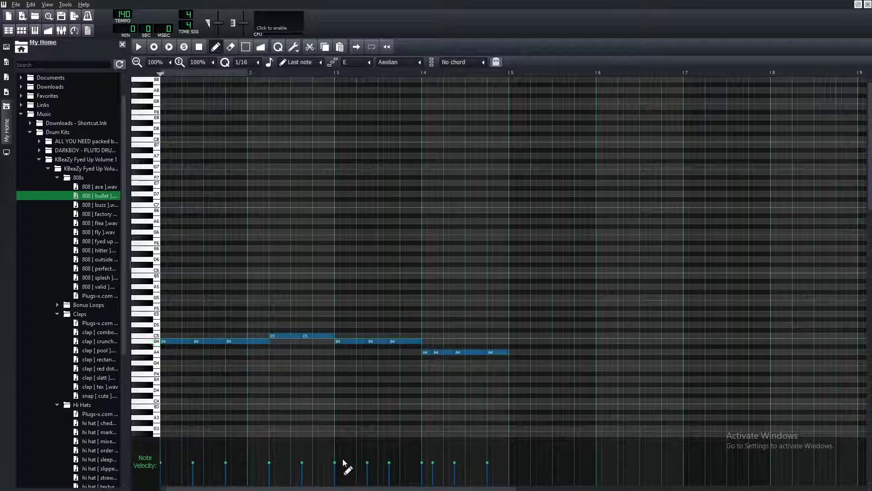
click(468, 294)
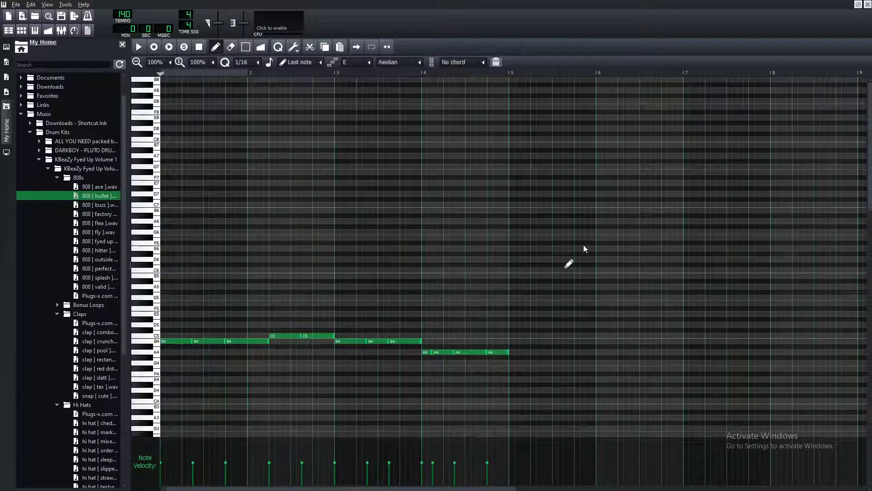
Step: Return to the beat and add a VeSTige instrument as a new track below the 808
click(867, 5)
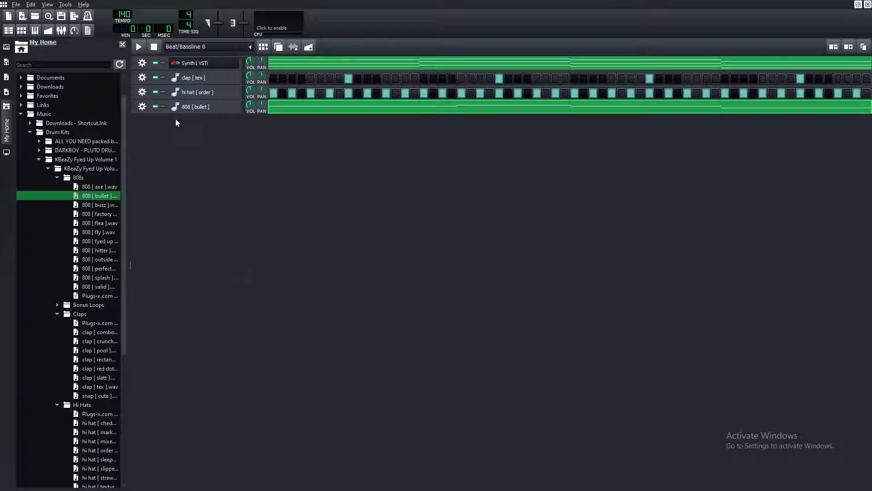
click(7, 47)
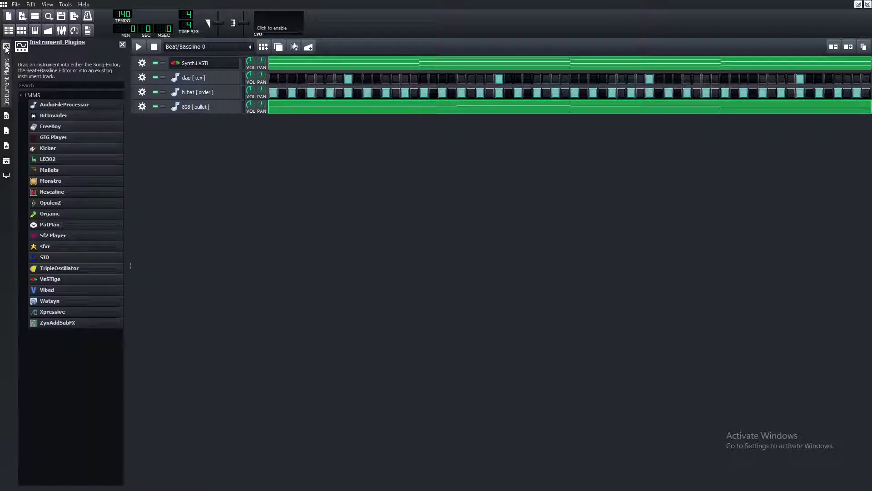
drag(64, 281, 211, 156)
Step: Draw a four-step A5 note at the start of bar 1 in the VeSTige track's piano roll
click(301, 130)
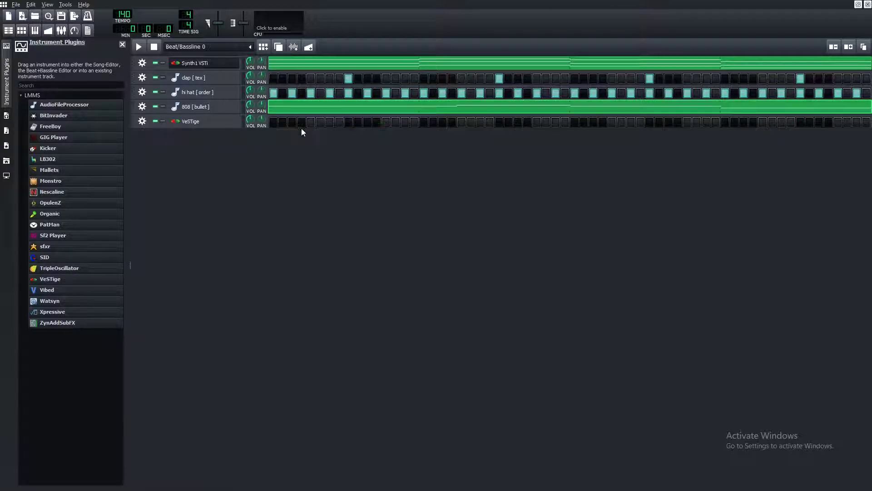
click(168, 287)
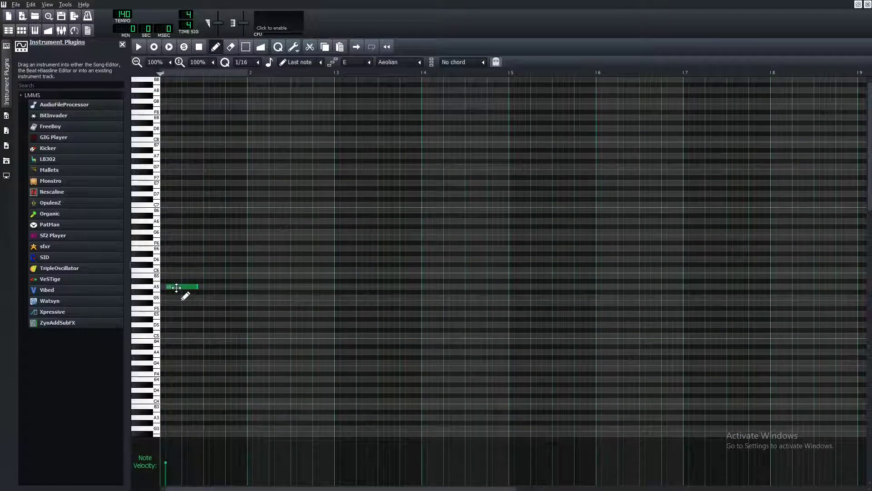
drag(187, 289, 182, 288)
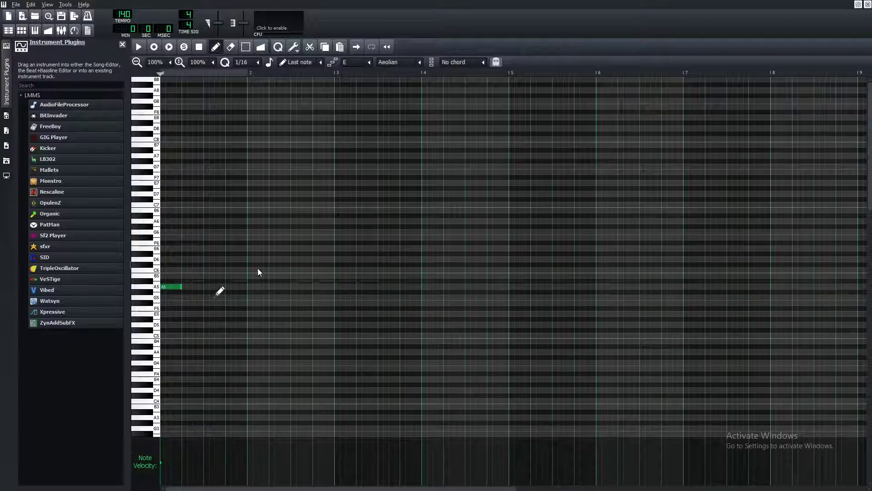
click(868, 4)
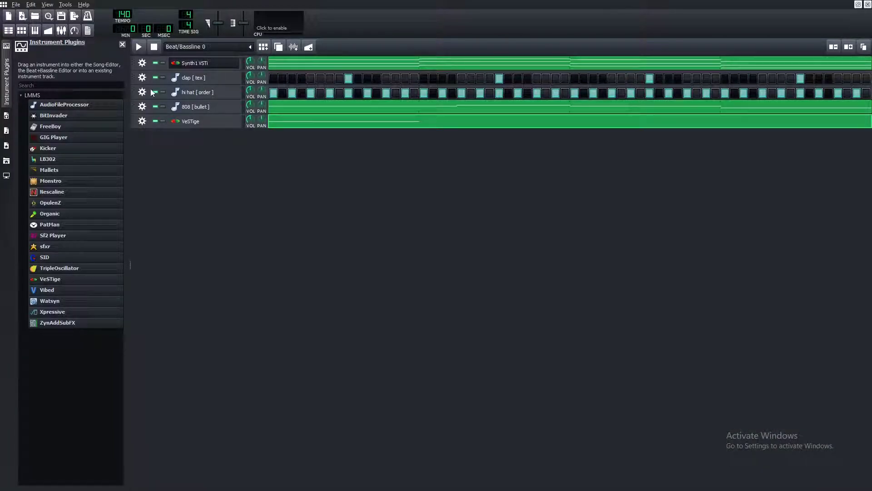
Step: Set the VeSTige instrument's base note to C5 and load the Alpha Free plugin into it
click(200, 123)
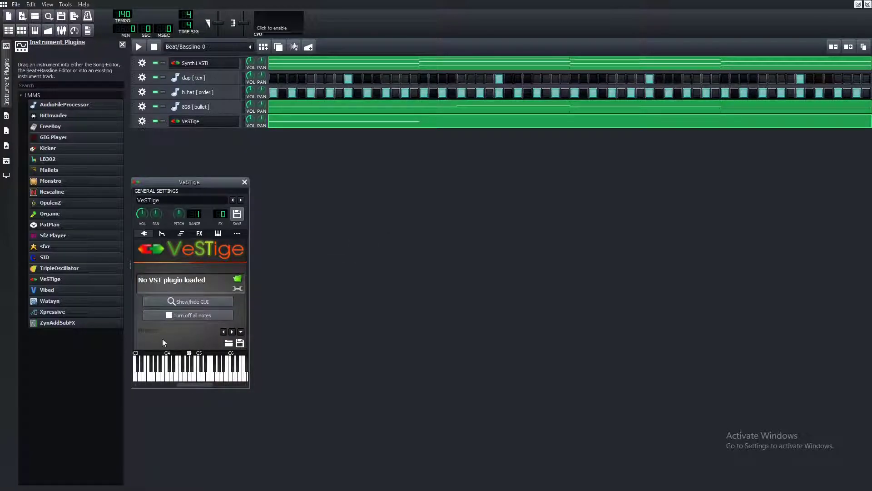
click(202, 354)
Step: Play the new track's A5 note in the piano roll to hear its sound, and return to the beat
key(F7)
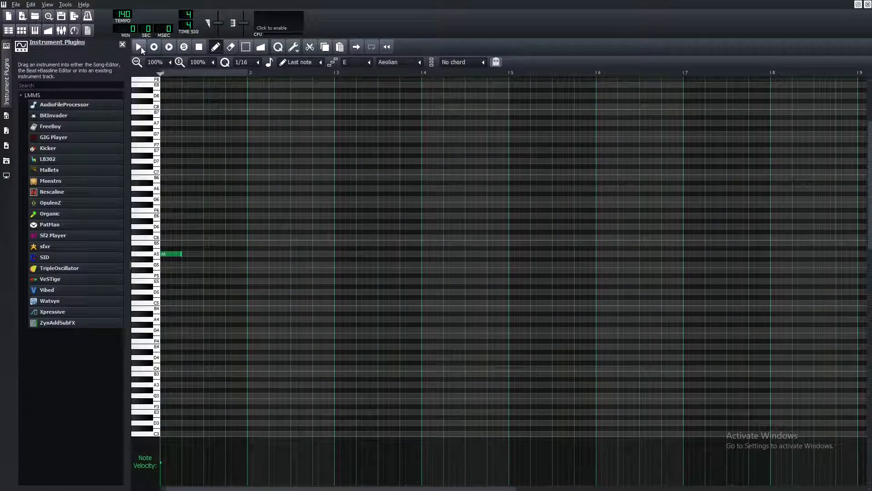
click(141, 48)
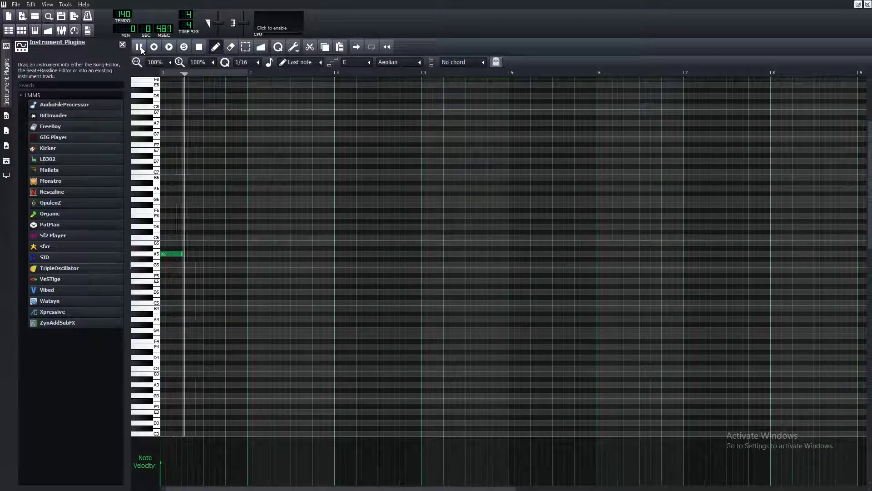
click(141, 47)
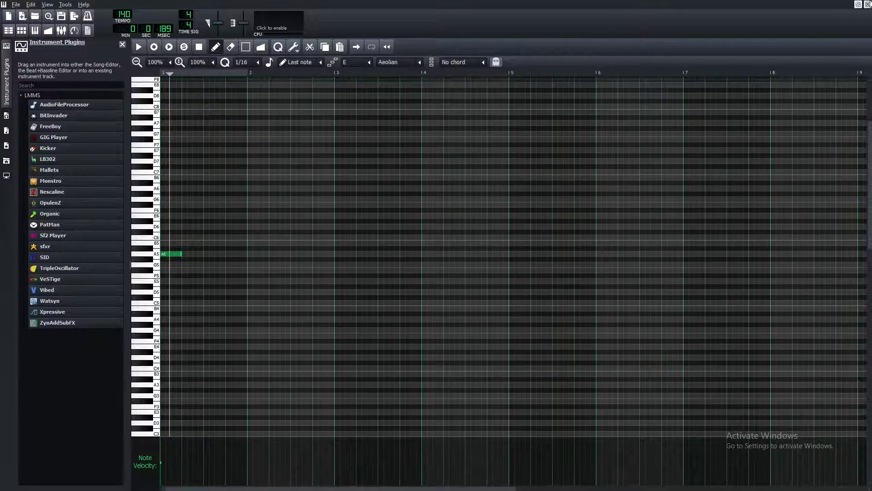
click(868, 4)
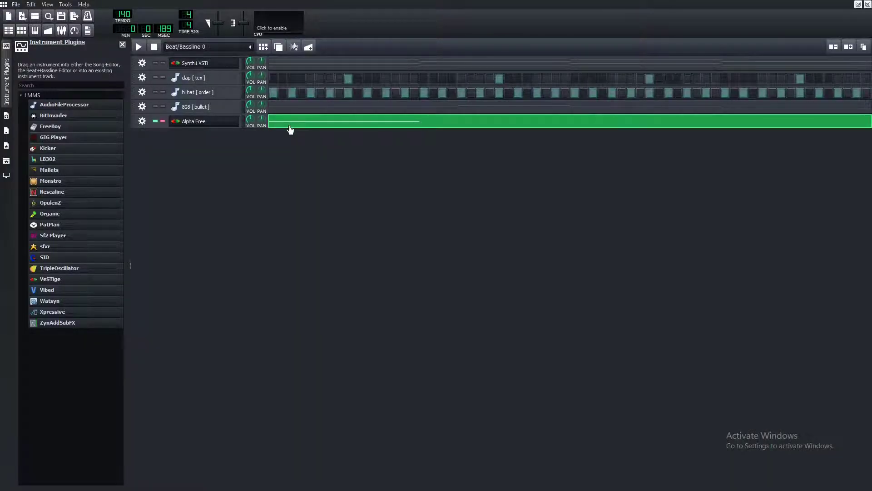
Step: Replace the Alpha Free track's A5 note with a four-bar melody of B6, A6, G6, E6 and D7 notes, and play it back
right_click(290, 130)
click(313, 133)
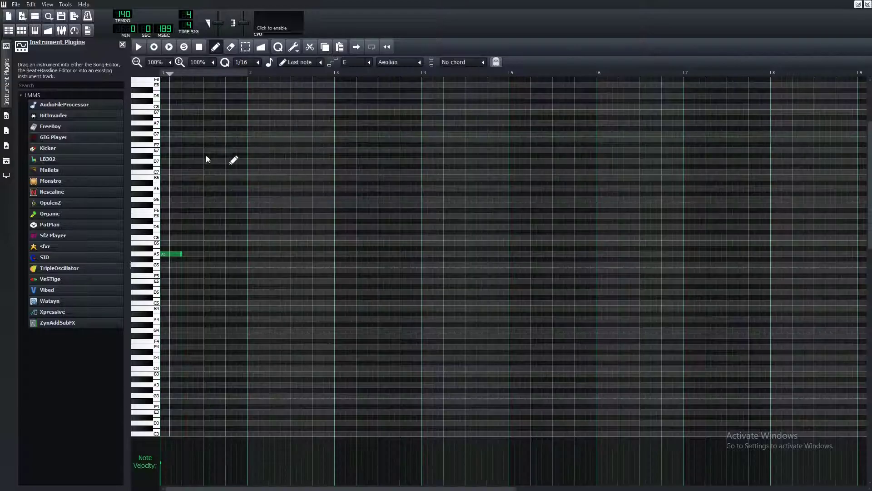
right_click(173, 257)
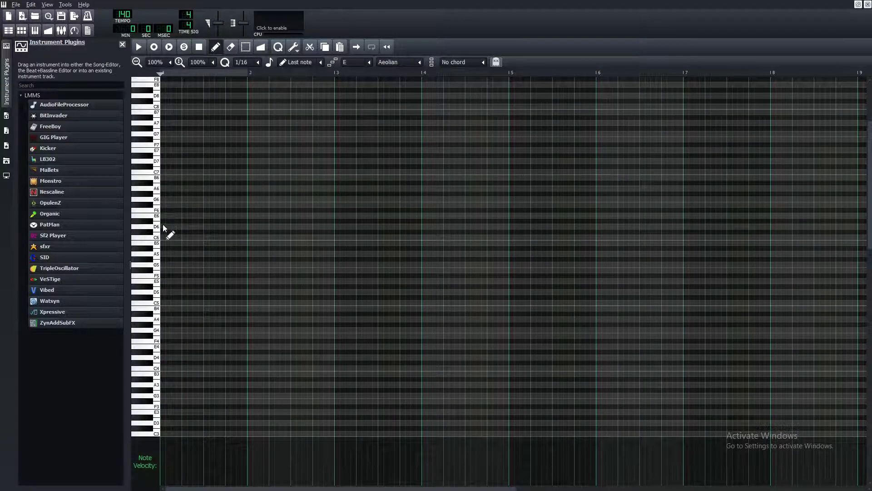
click(178, 275)
right_click(180, 298)
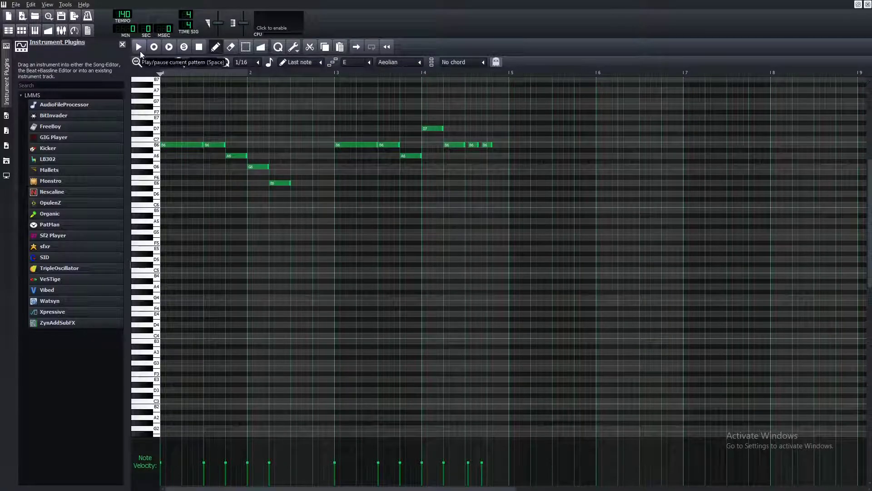
click(140, 51)
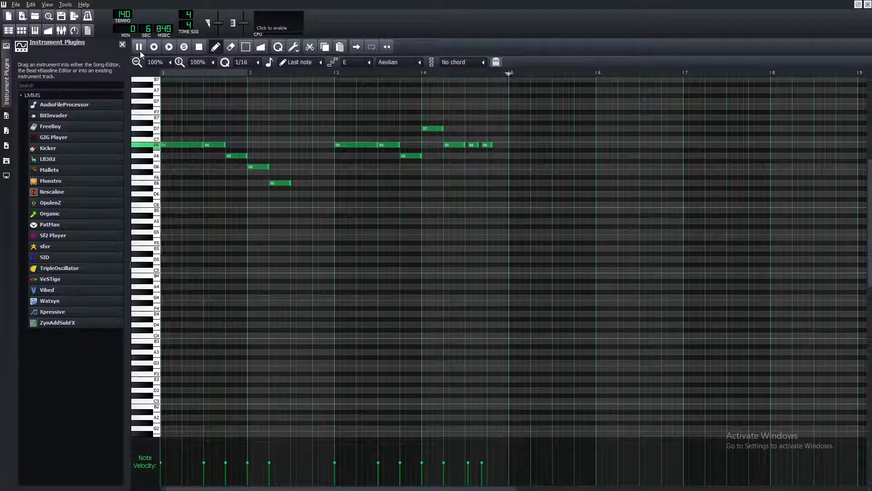
click(868, 4)
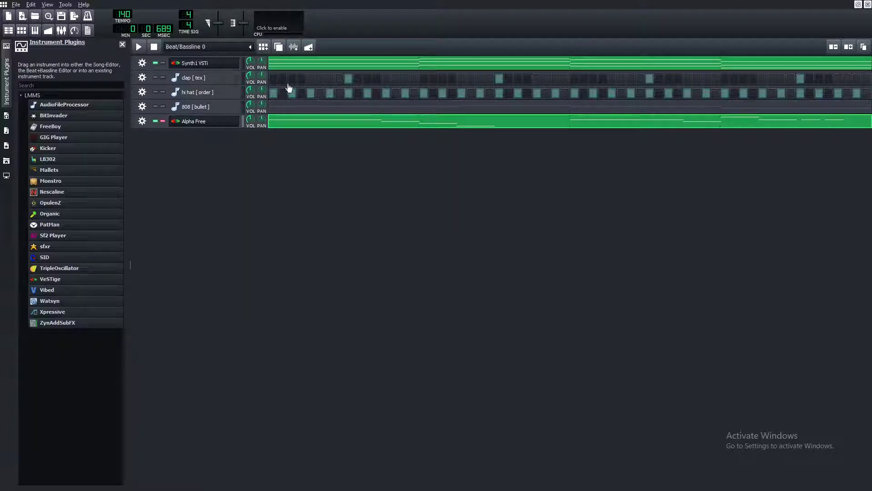
Step: Close the sidebar and all Synth1 and Alpha Free windows, and place the Song-Editor and Beat+Bassline Editor side by side
click(122, 45)
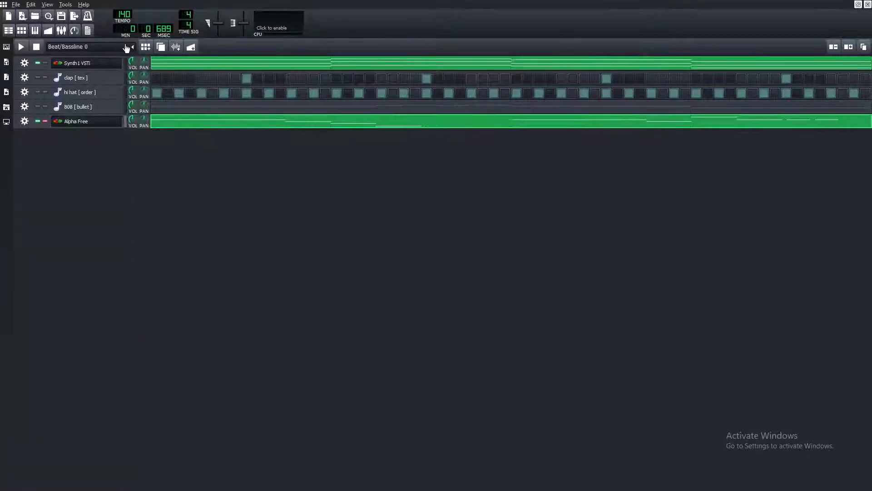
click(858, 5)
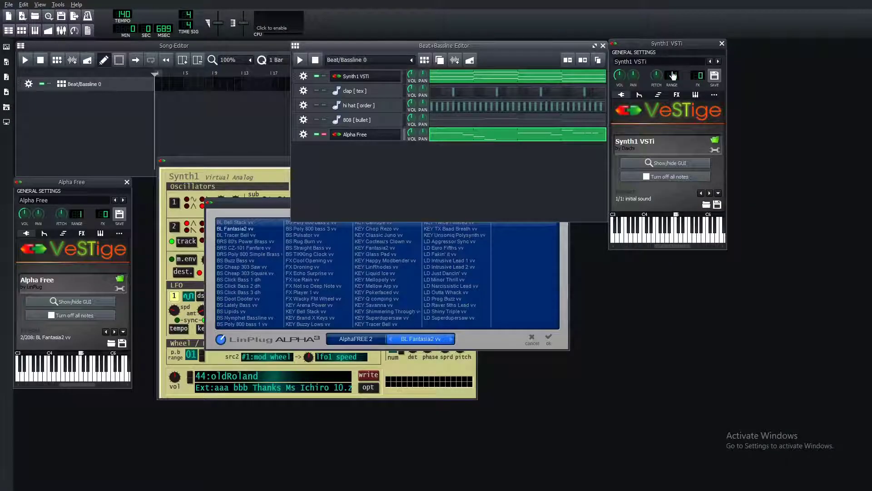
click(722, 44)
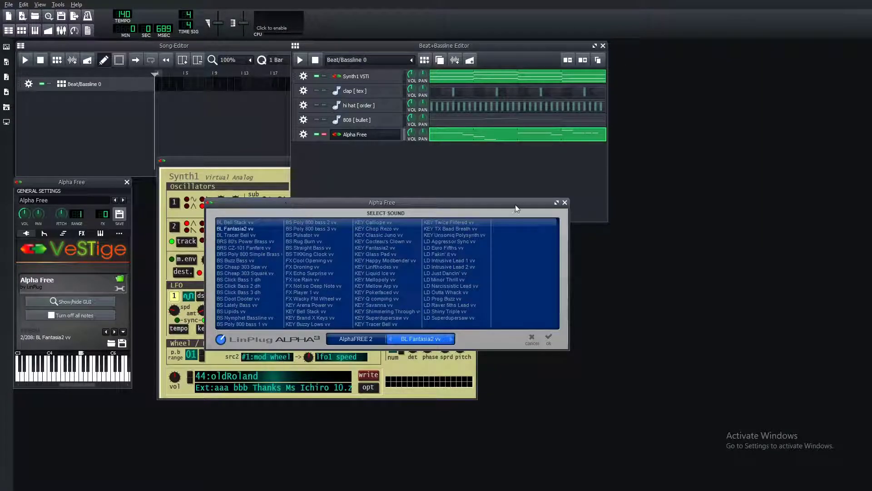
click(565, 203)
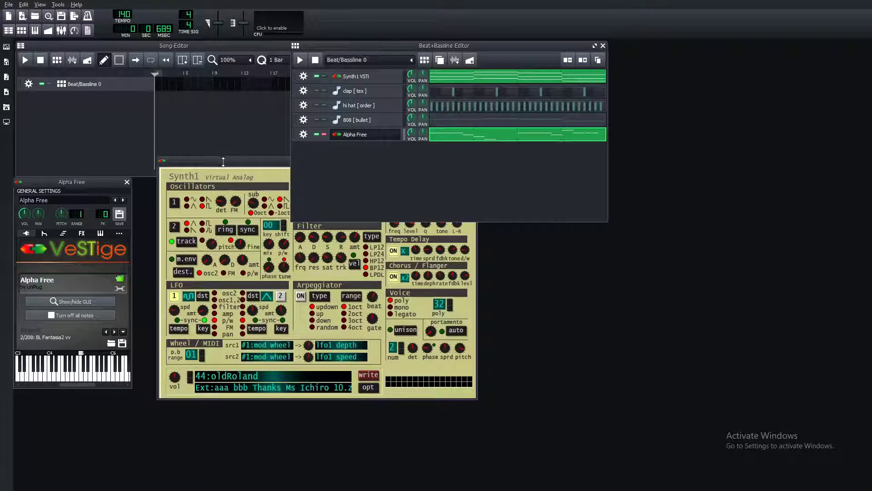
click(472, 161)
click(127, 181)
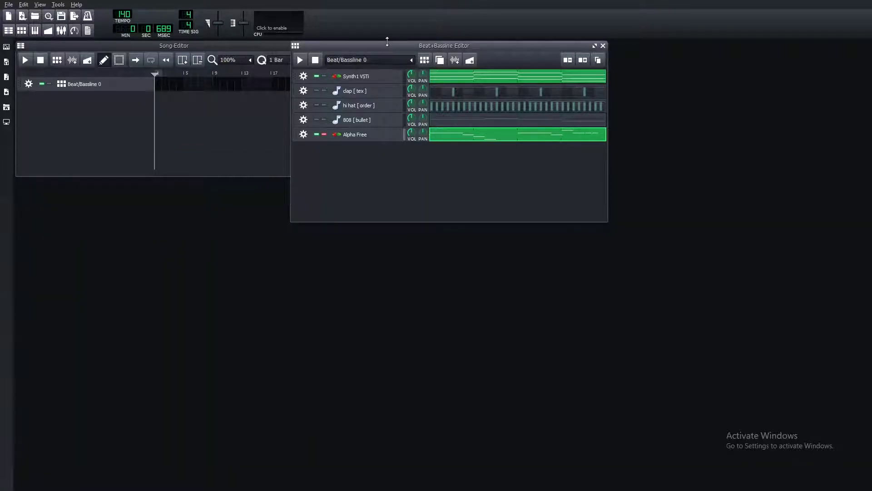
drag(389, 53, 508, 66)
drag(269, 45, 294, 64)
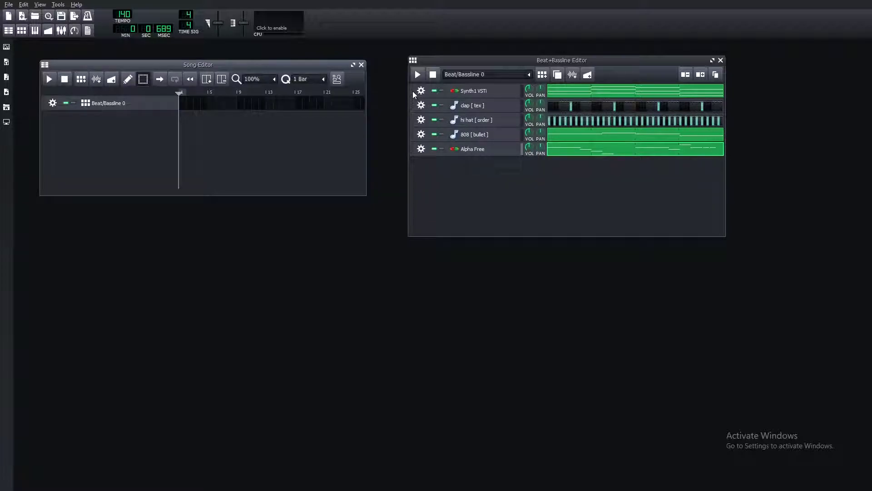
Step: Copy the Synth1, clap, hi-hat, Alpha Free and 808 tracks from the Beat+Bassline Editor into the Song-Editor, and maximize the Song-Editor
drag(415, 93, 87, 121)
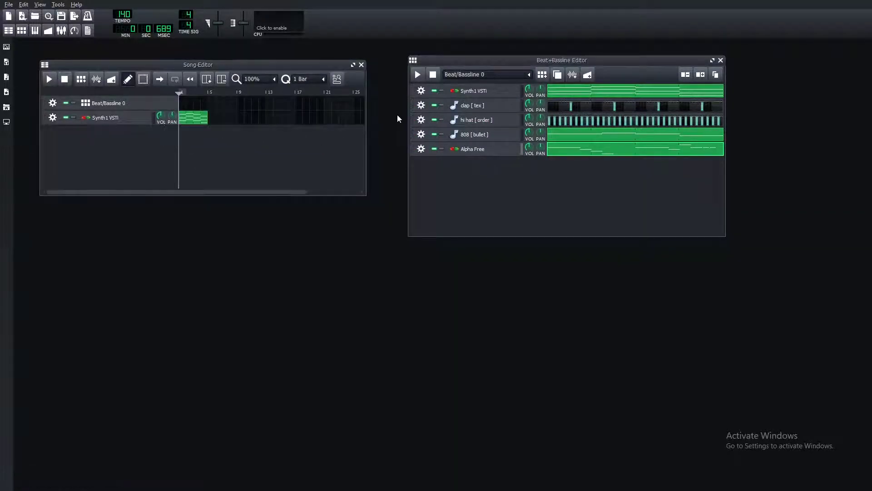
drag(412, 108, 300, 154)
drag(299, 154, 300, 153)
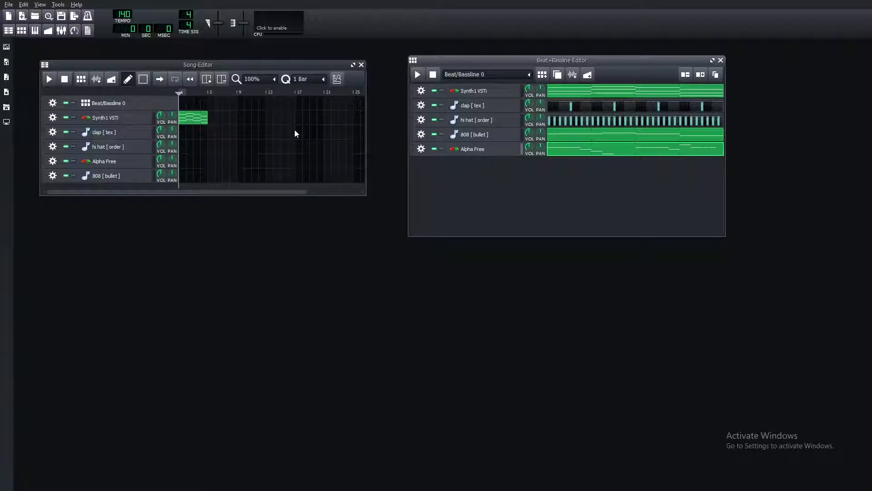
click(354, 66)
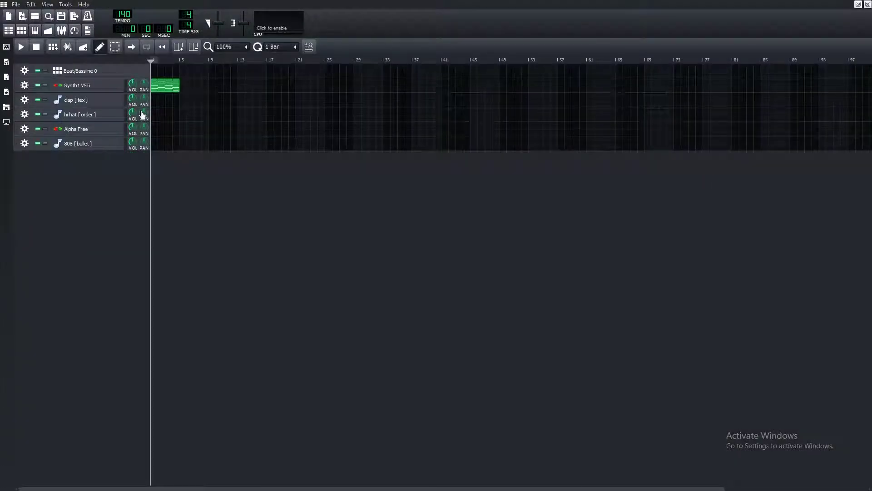